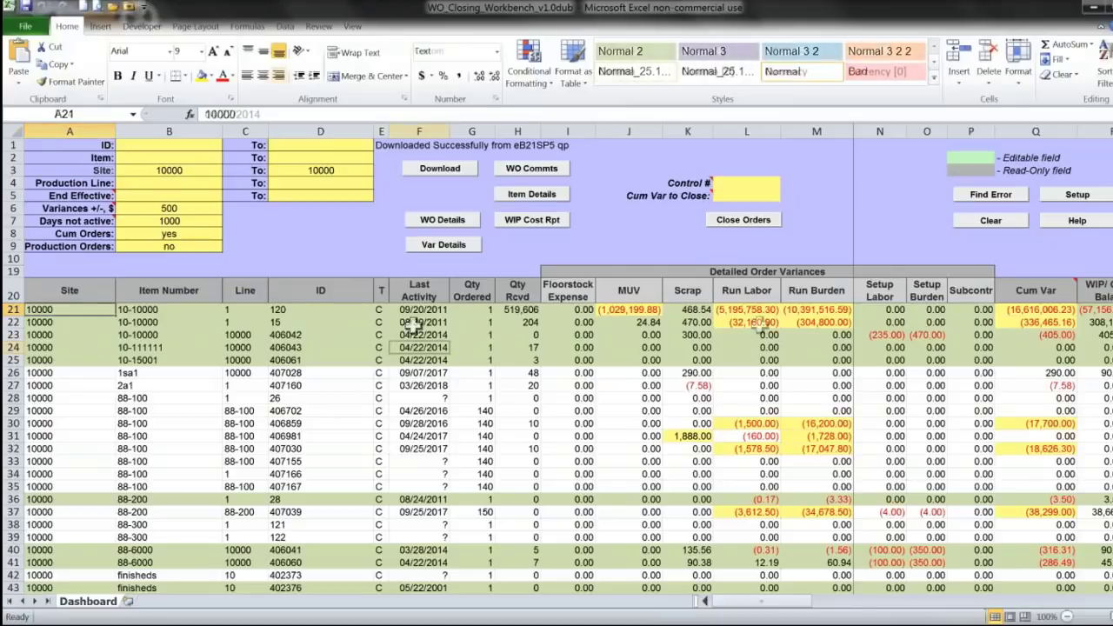
- Review order 406043's last activity date, then lower Days not active in B7 from 1000 to 50
left_click(419, 347)
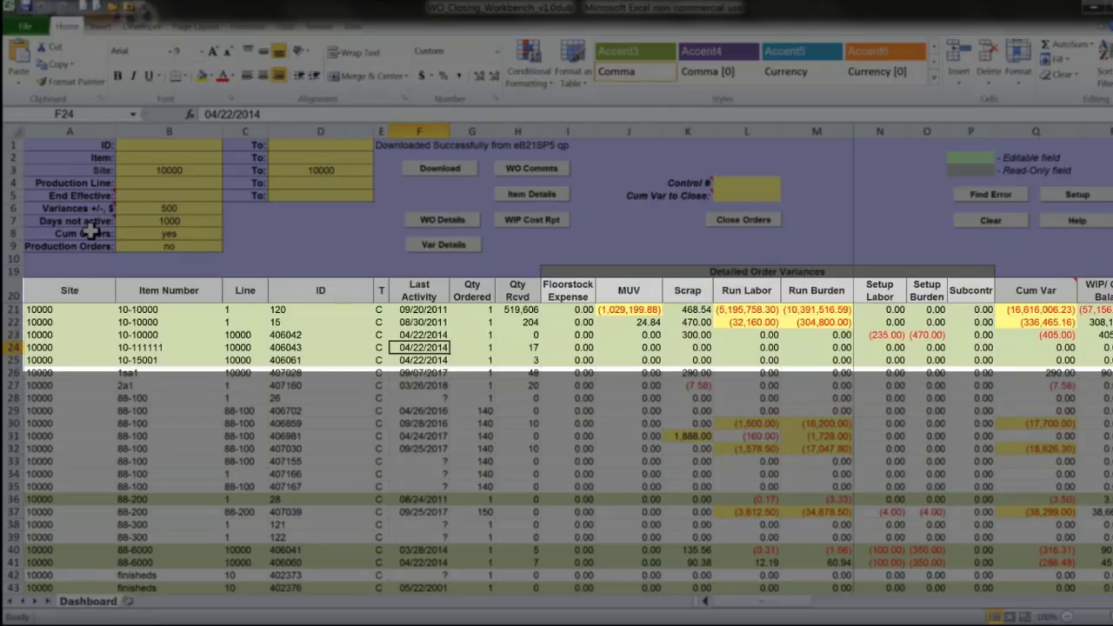
left_click(168, 220)
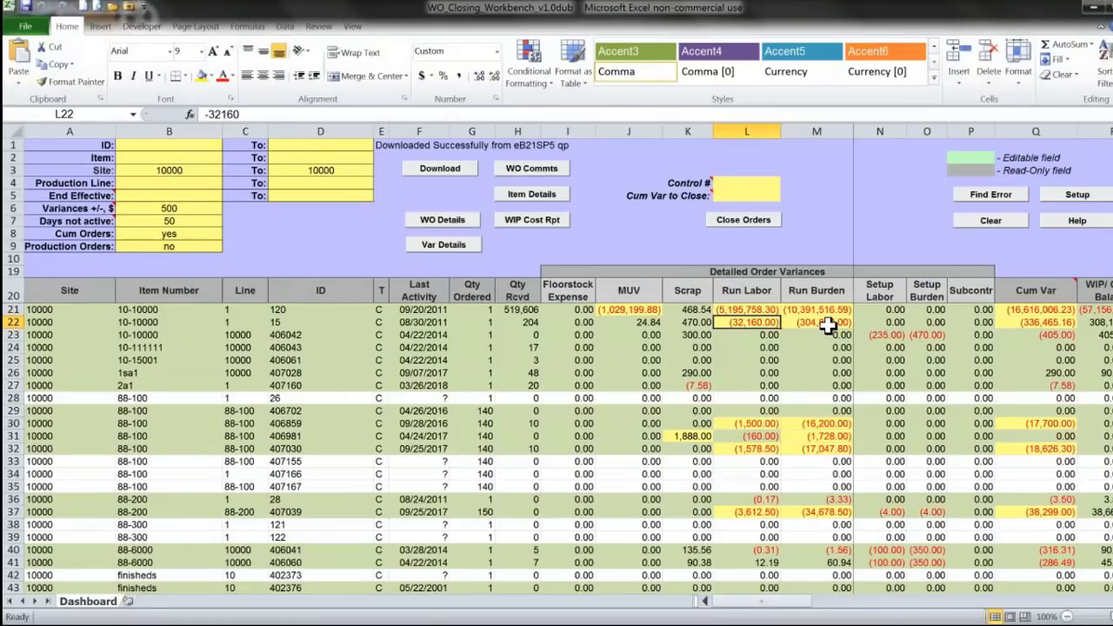
- Read the Variances +/- 500 threshold, reset Days not active to 1000, and select order 406042
left_click(173, 206)
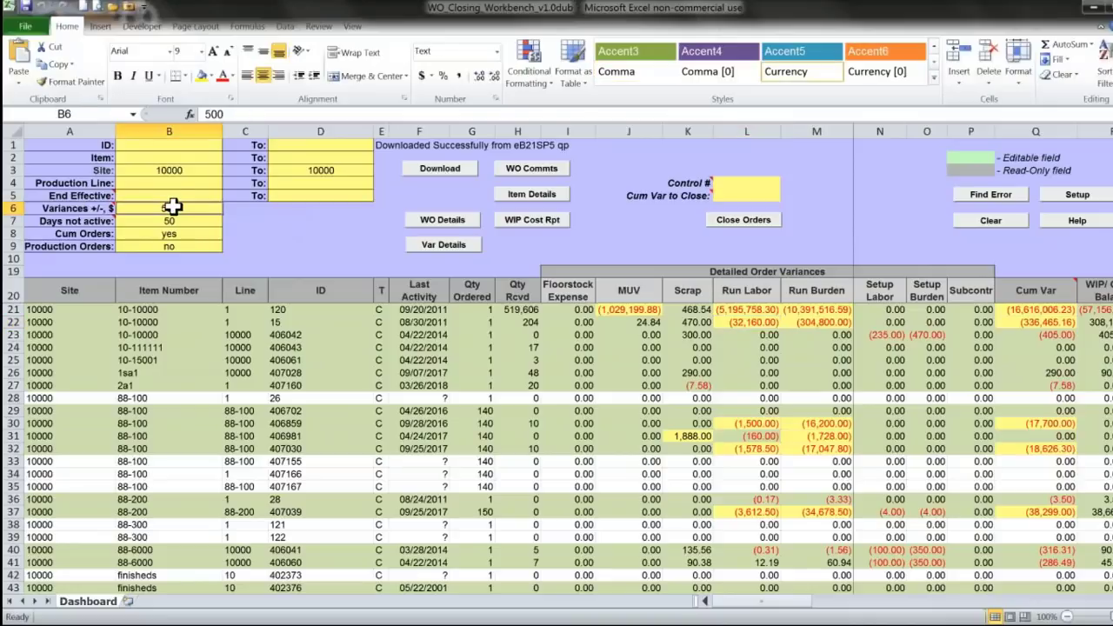
mouse_move(169, 219)
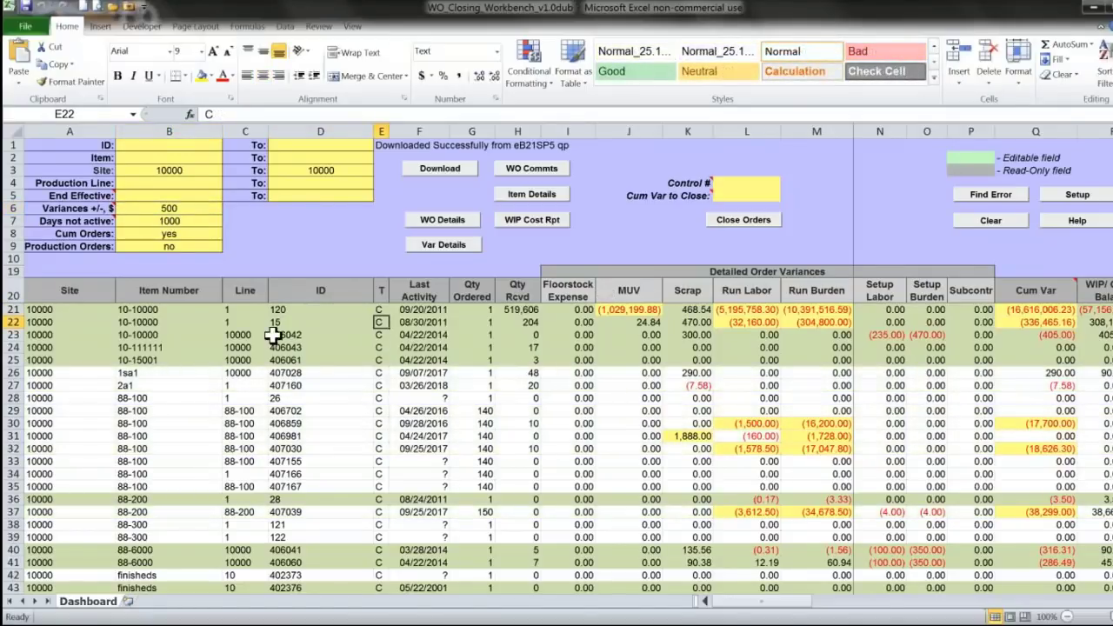
left_click(283, 336)
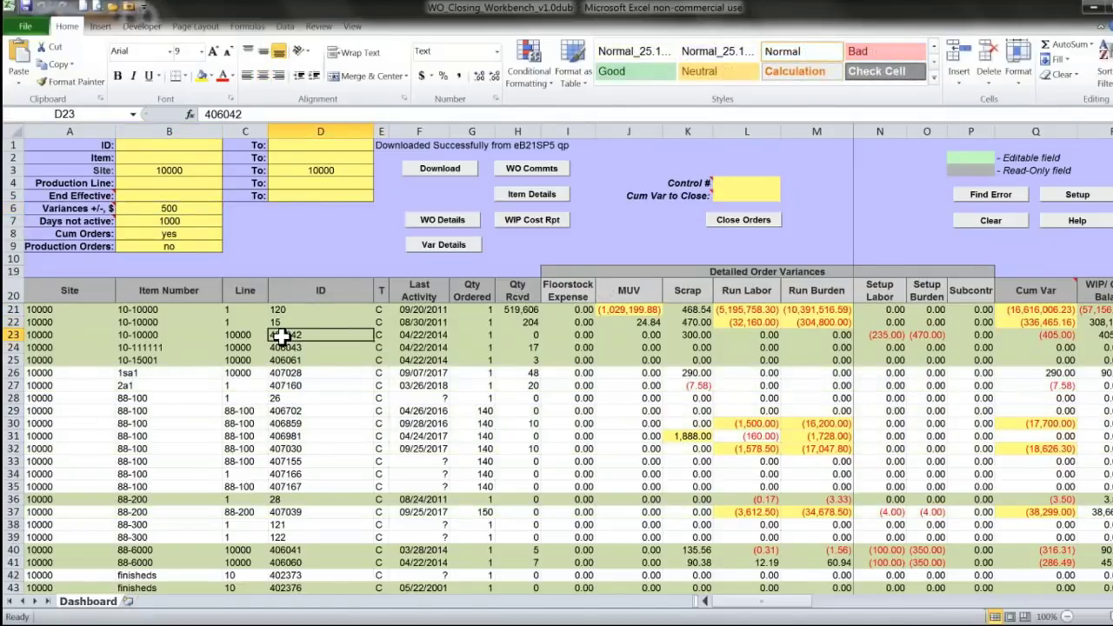
- Check order 406042's quantity received and variances: scrap 300, setup labor -235, setup burden -470
left_click(529, 322)
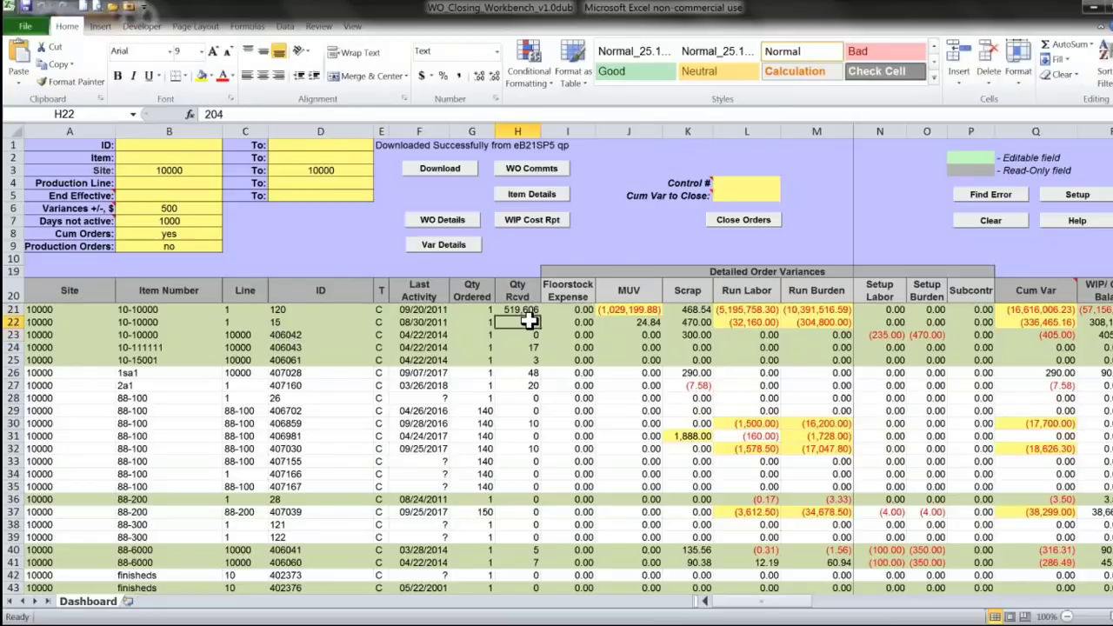
left_click(520, 335)
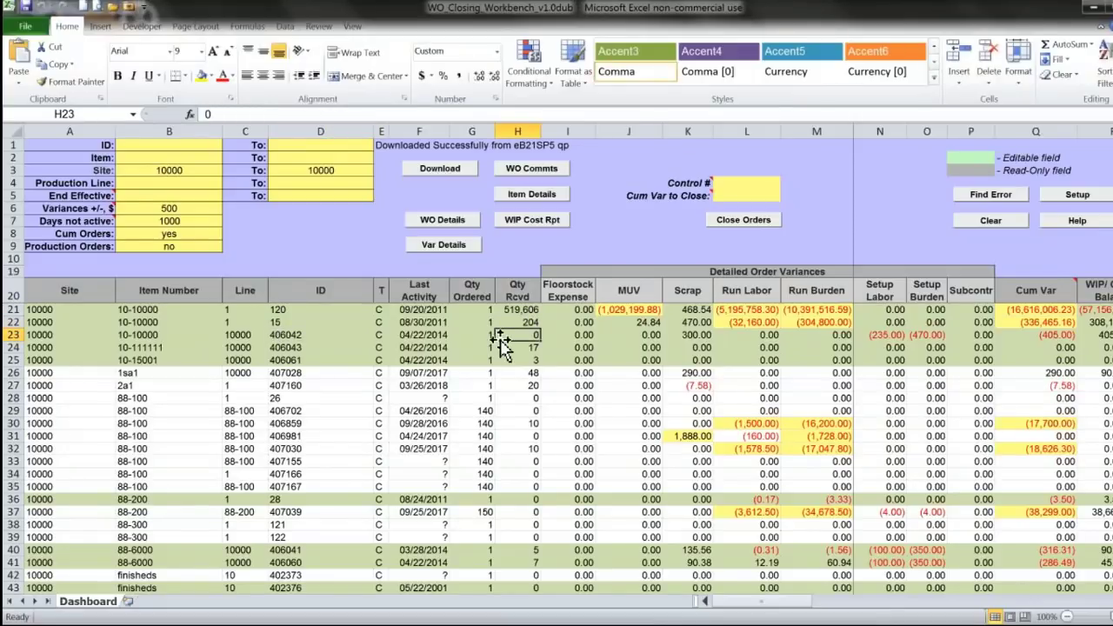
left_click(696, 336)
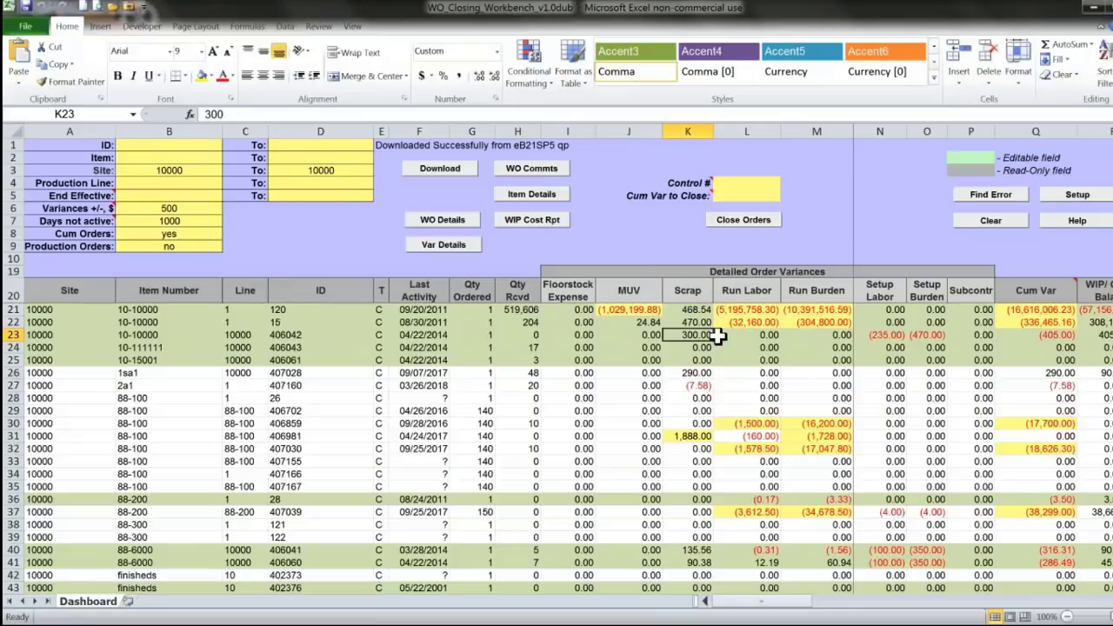
left_click(894, 334)
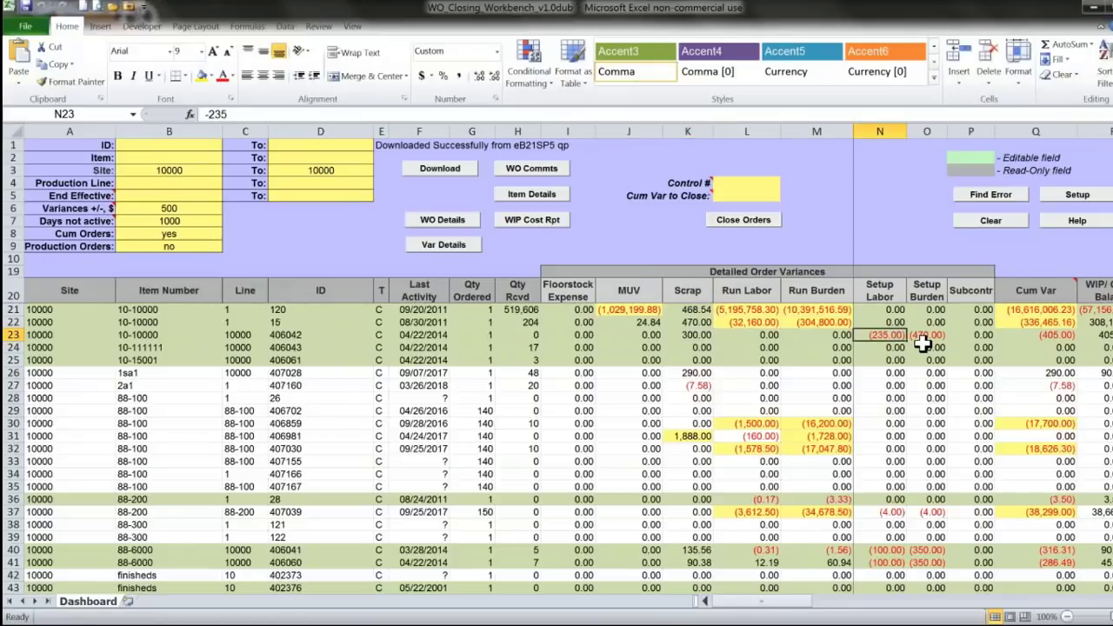
left_click_drag(927, 336, 931, 344)
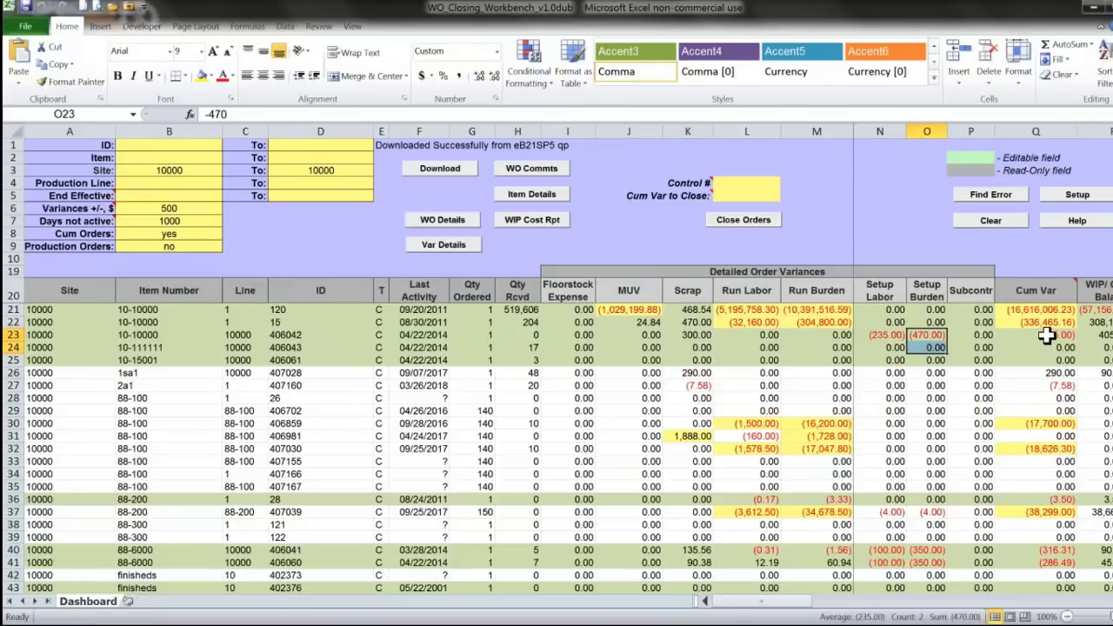
left_click(1047, 337)
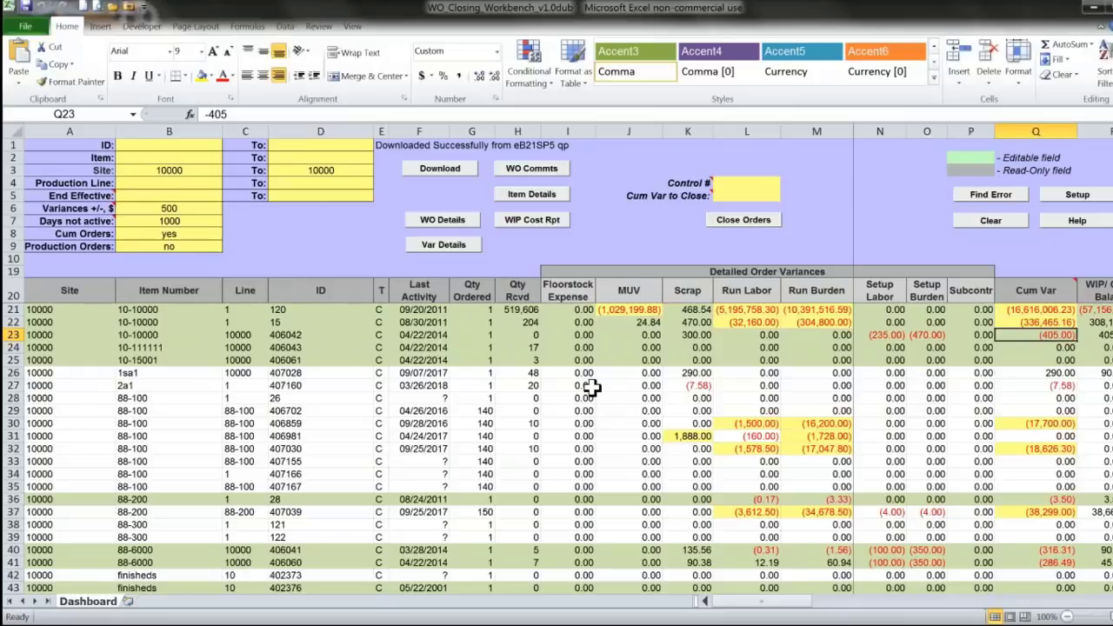
- Open order 406042's variance report, page to page 3, and highlight the -405.00 total
double_click(718, 336)
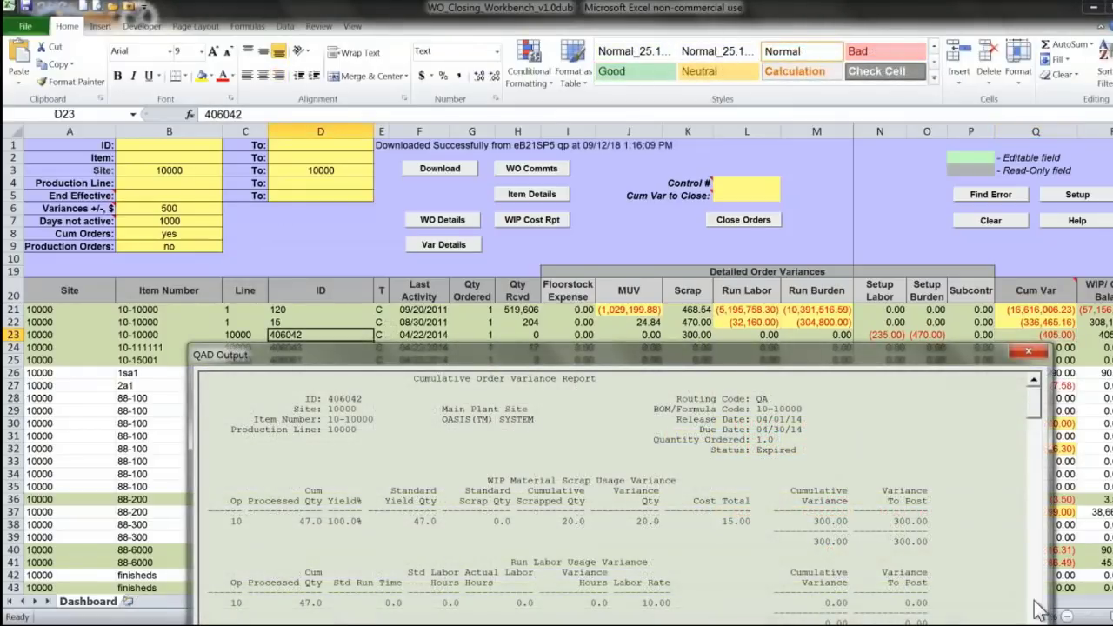
scroll(828, 461, "down", 9)
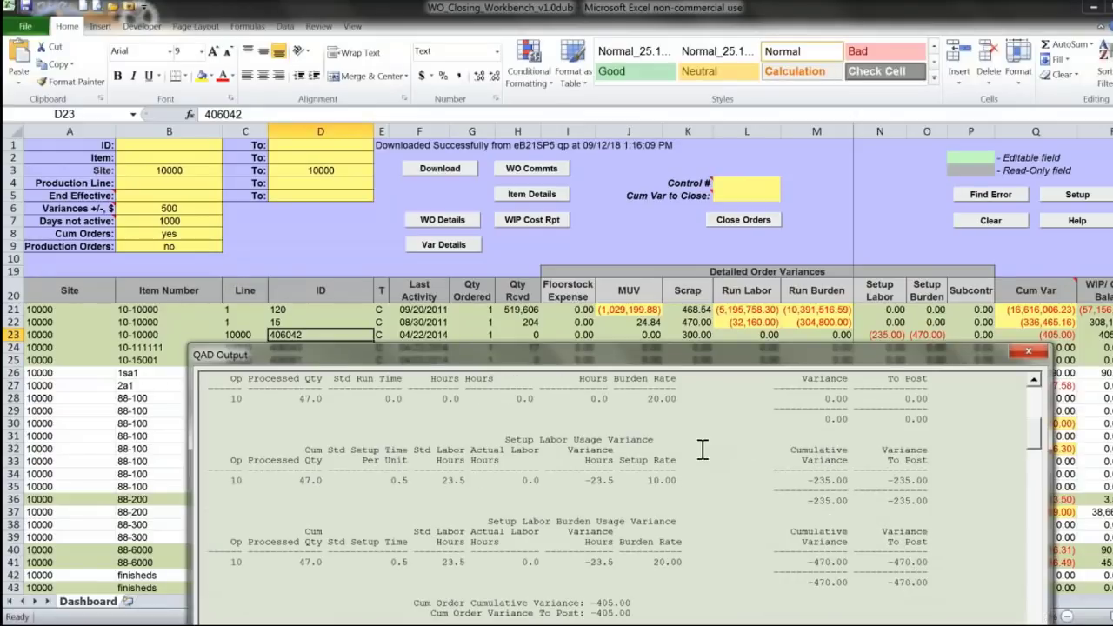
left_click(1035, 569)
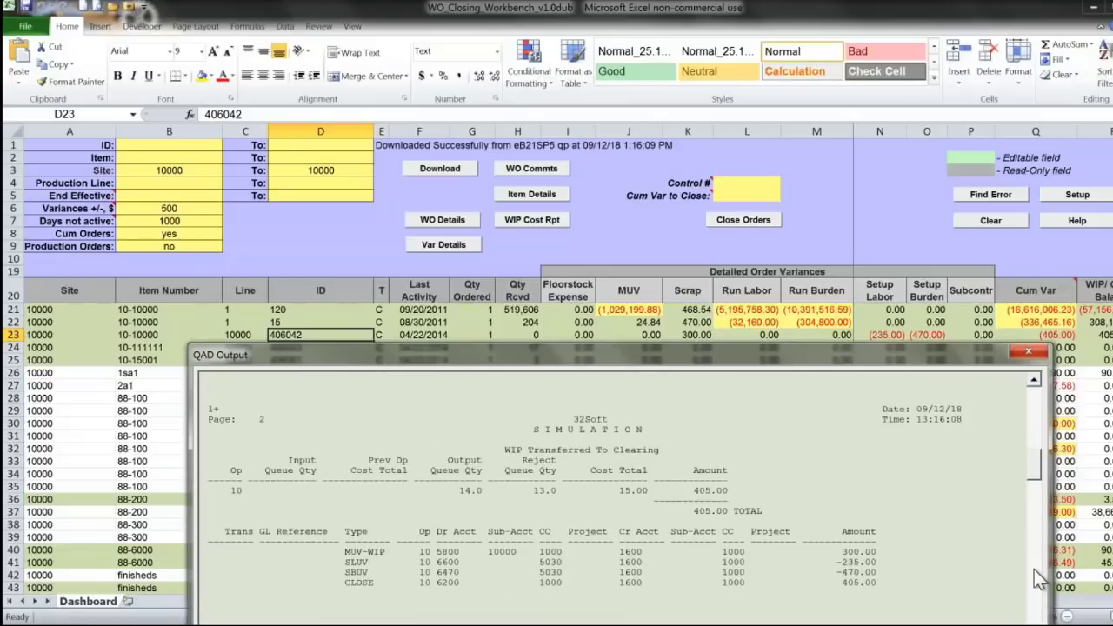
left_click(1034, 570)
left_click(1033, 570)
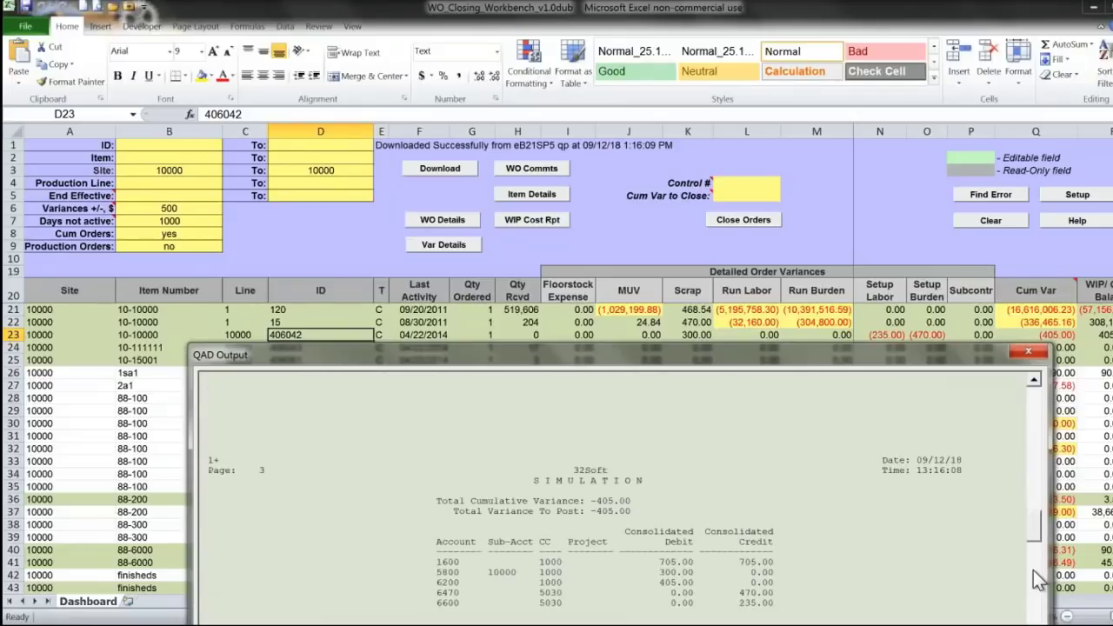
left_click_drag(436, 501, 623, 501)
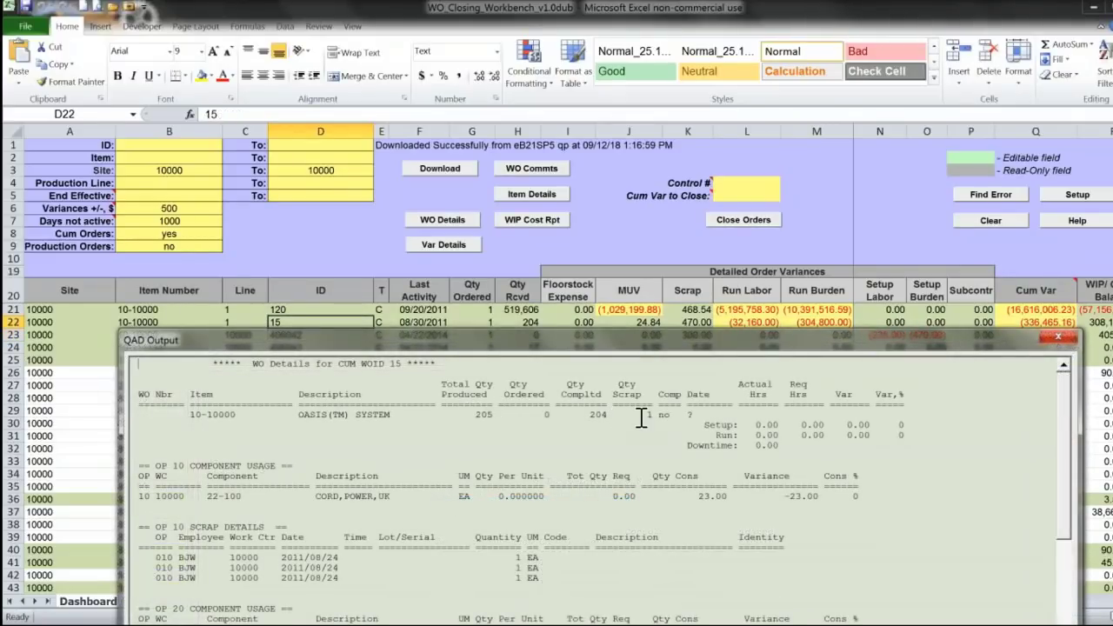
- Raise the WO 15 details report, highlight the OP 10 scrap rows, scroll through OP 20, and close it
left_click_drag(676, 344, 674, 254)
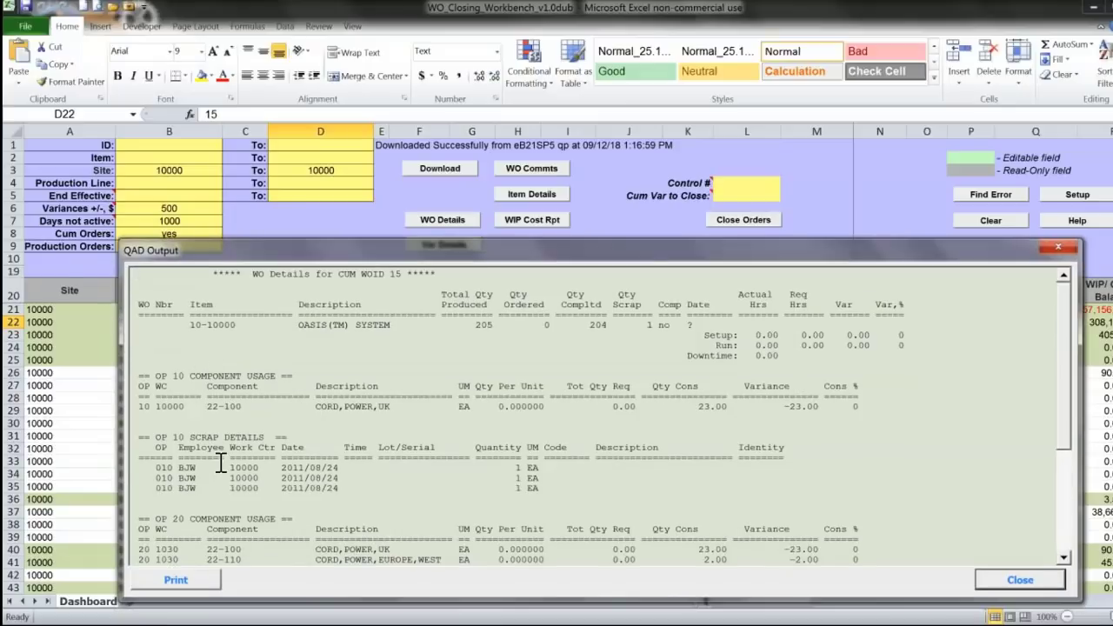
left_click_drag(478, 259, 479, 176)
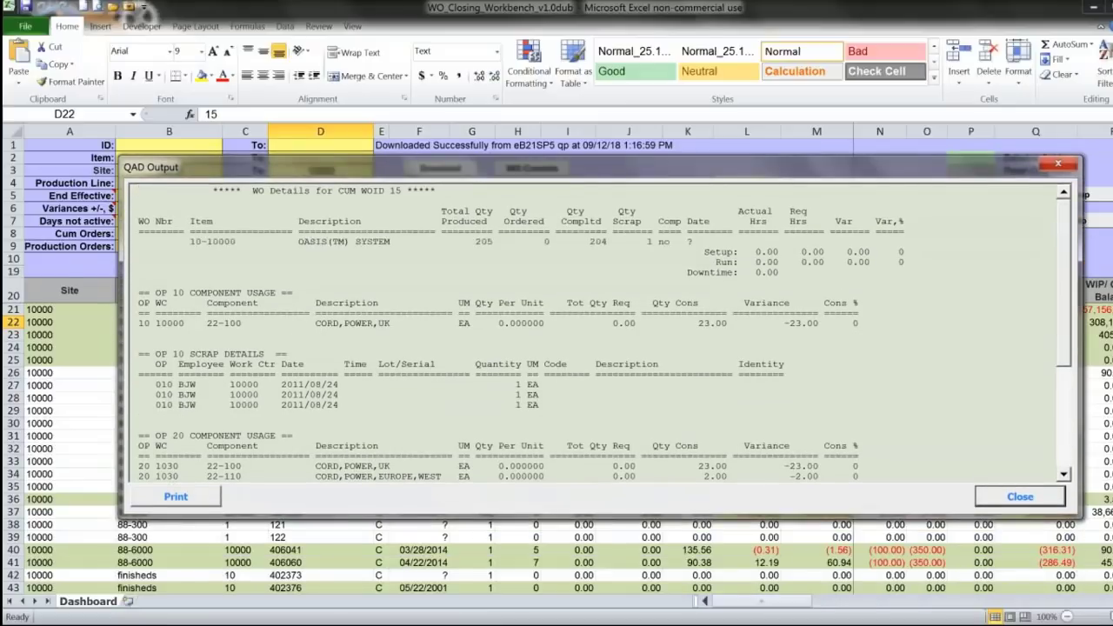
left_click_drag(157, 384, 865, 412)
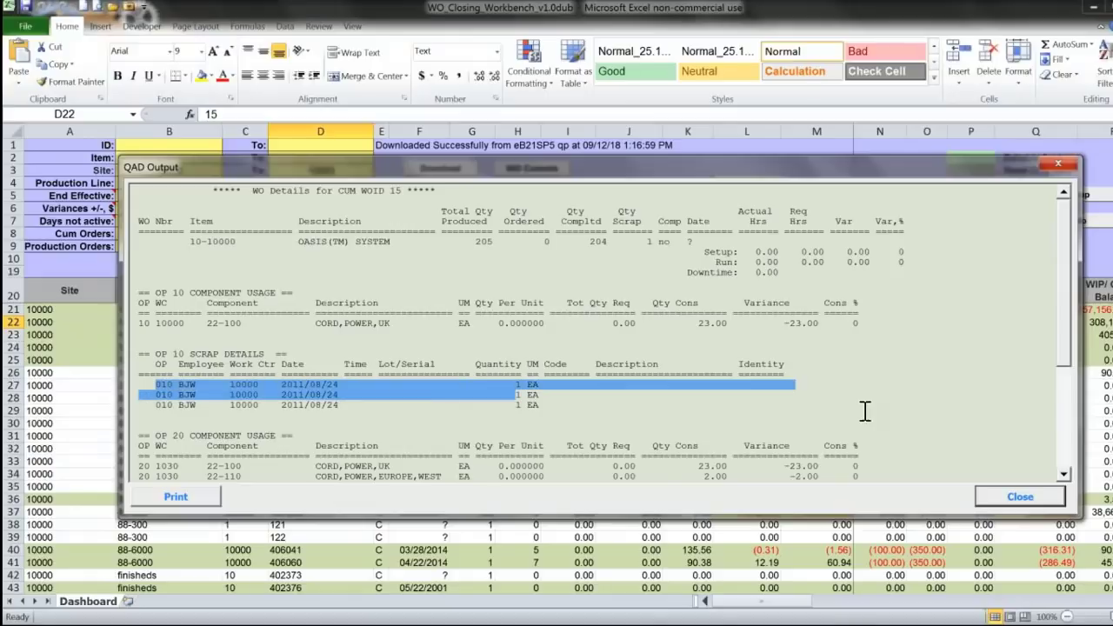
scroll(1064, 477, "down", 6)
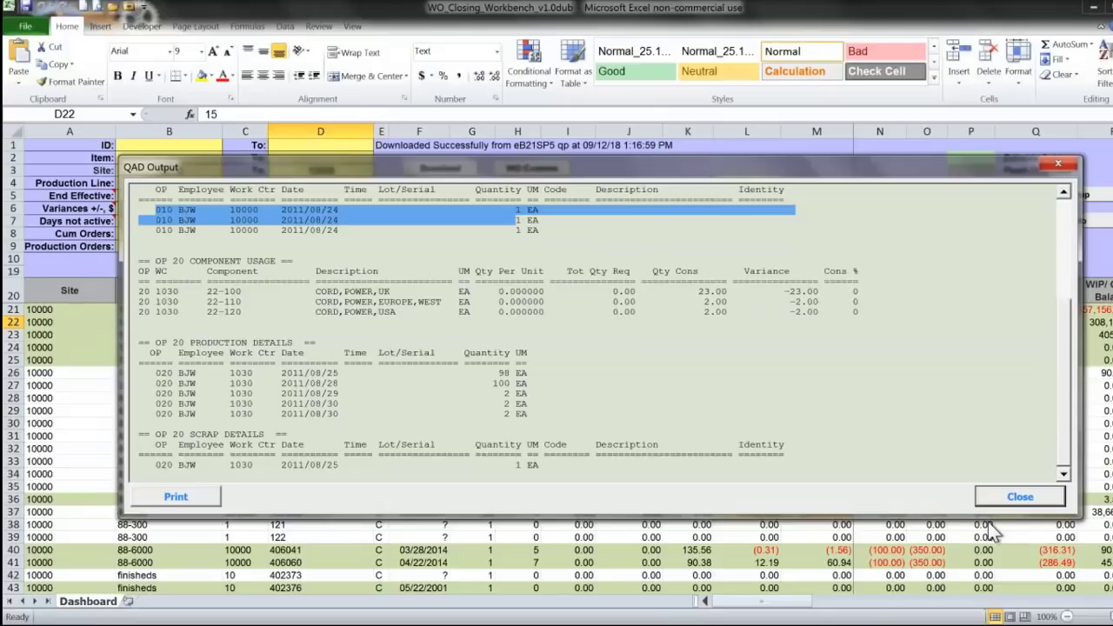
left_click(1023, 499)
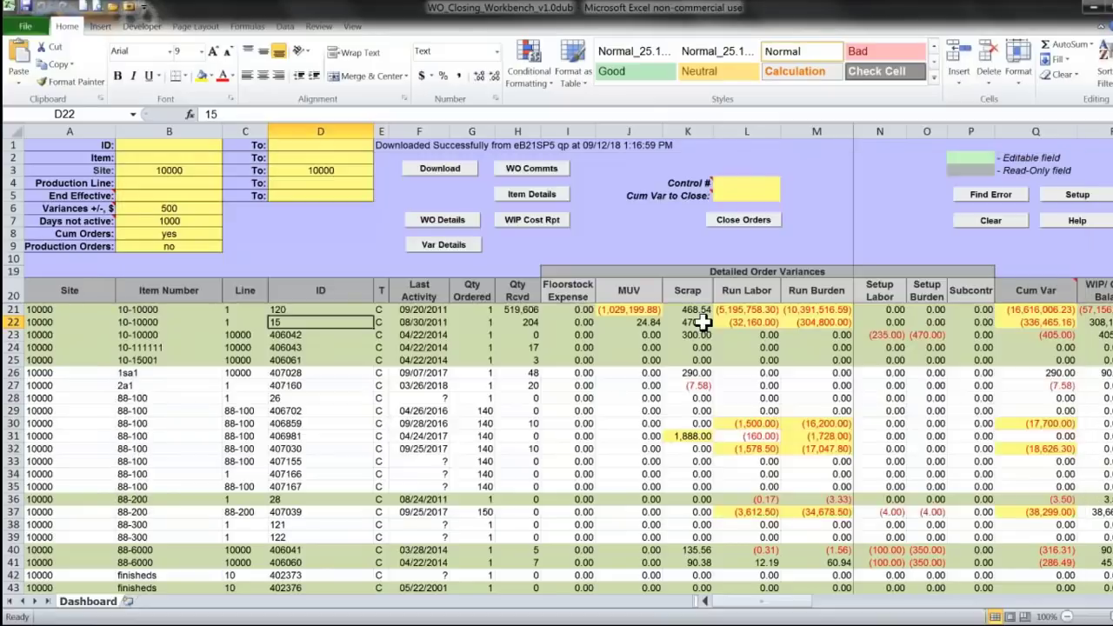
- Check order 15's MUV, run labor and run burden variances, plus the WIP/Queue balances of orders 120 and 15
left_click(644, 321)
left_click(746, 322)
left_click(813, 320)
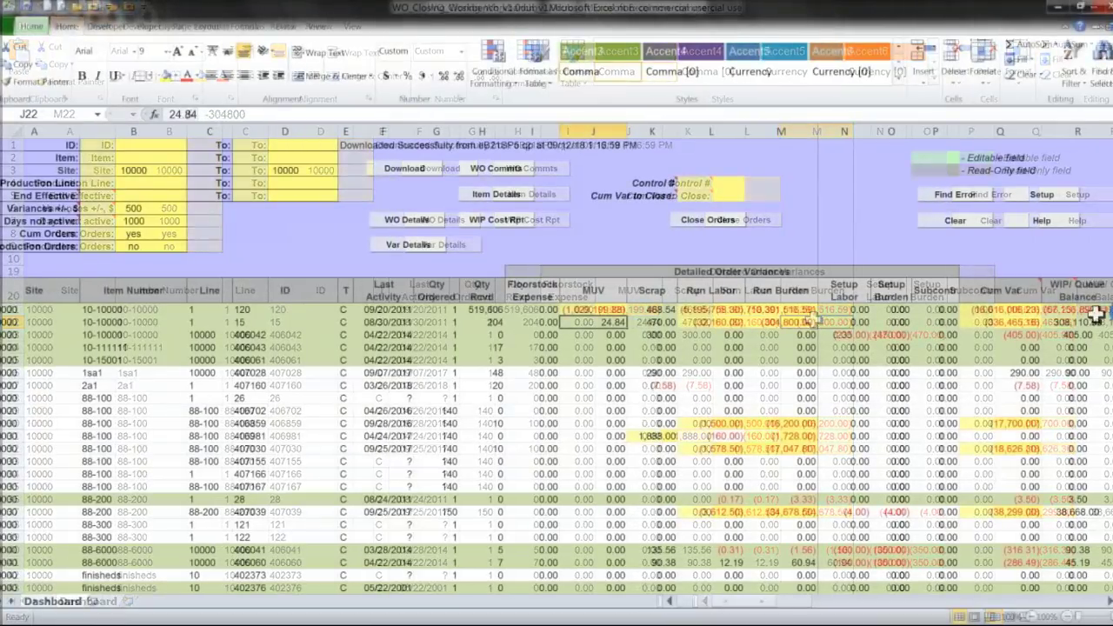
left_click(1110, 308)
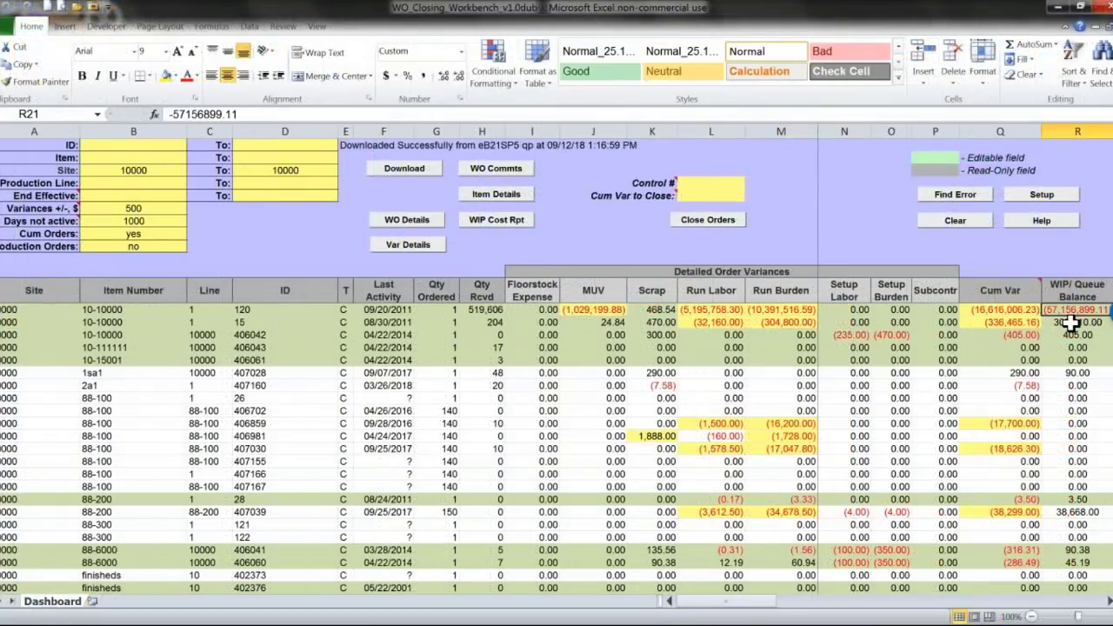
left_click(1071, 323)
key("Down")
key("Up")
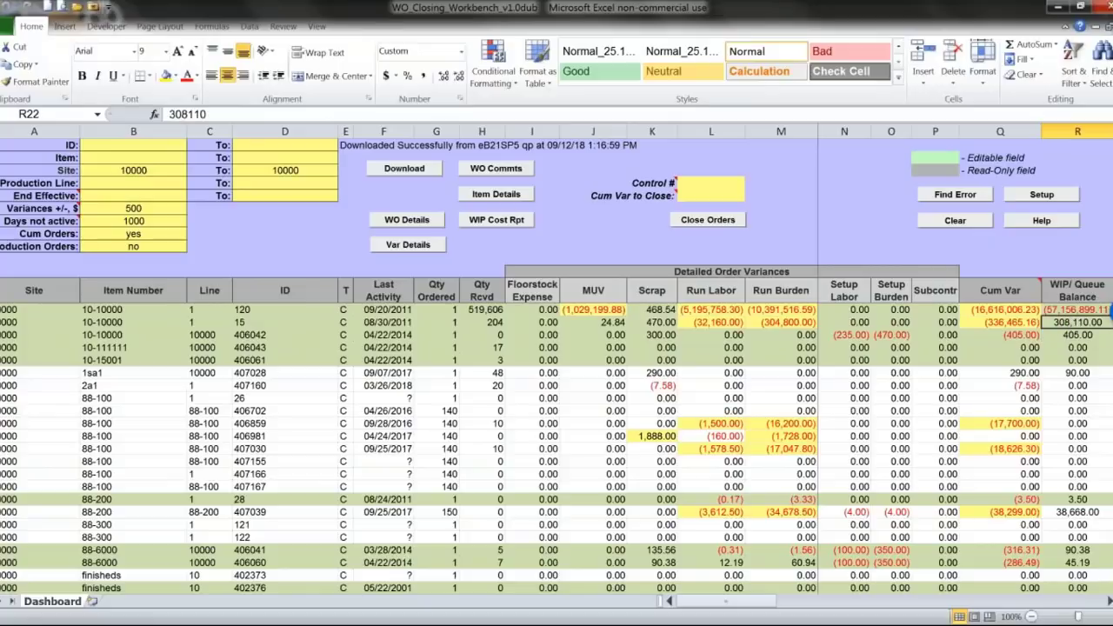
scroll(1056, 460, "down", 1)
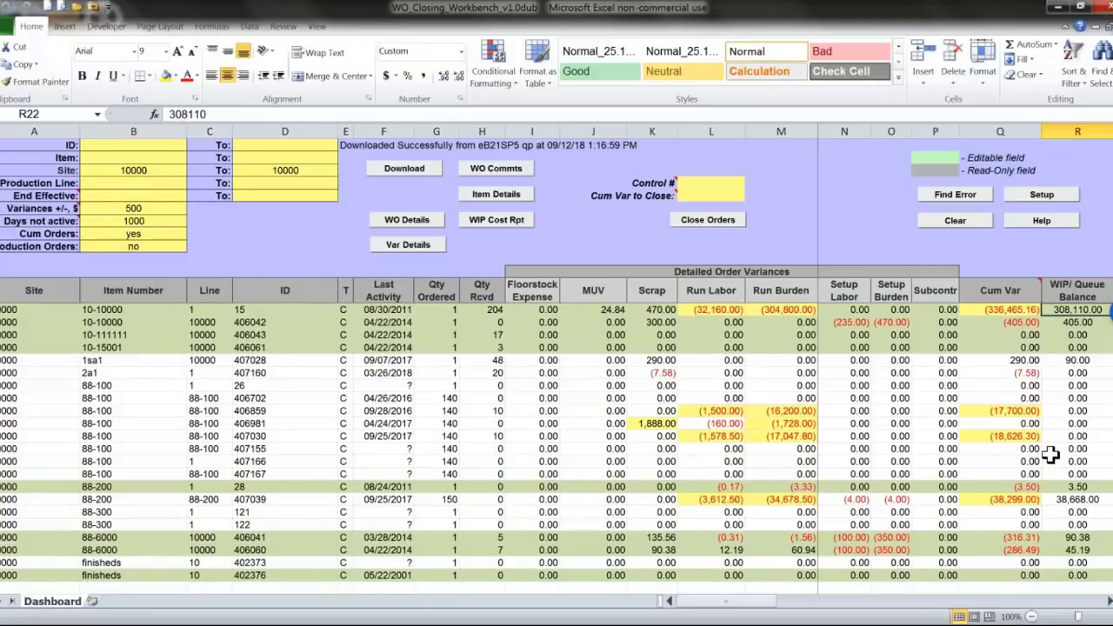
- Review the item master and WIP status reports for the first 10-10000 work order, closing each
scroll(1066, 327, "up", 1)
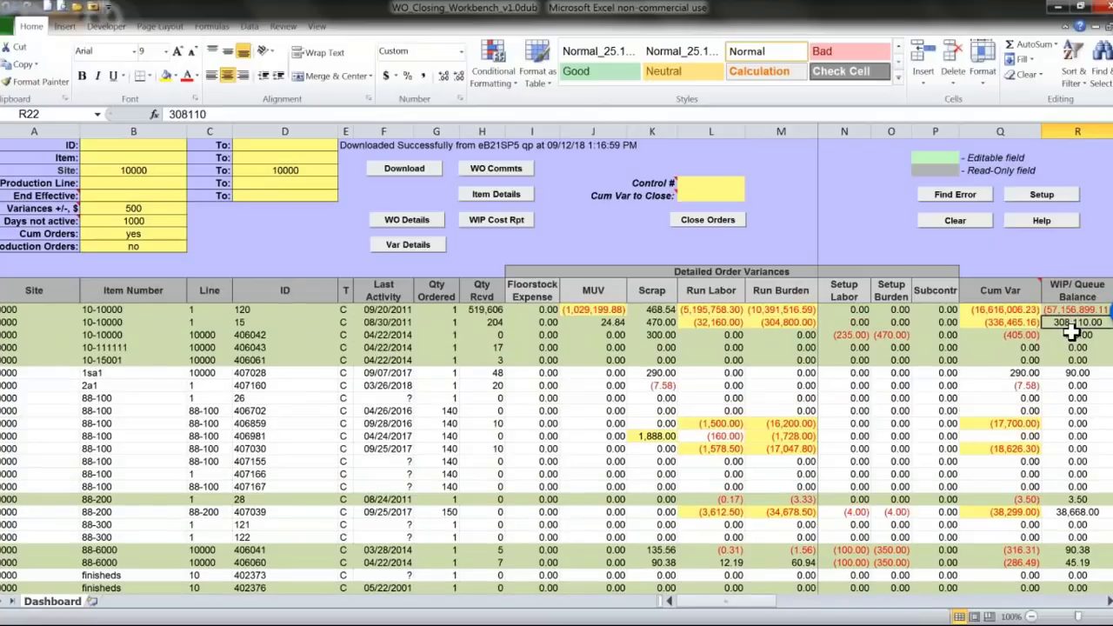
left_click(261, 309)
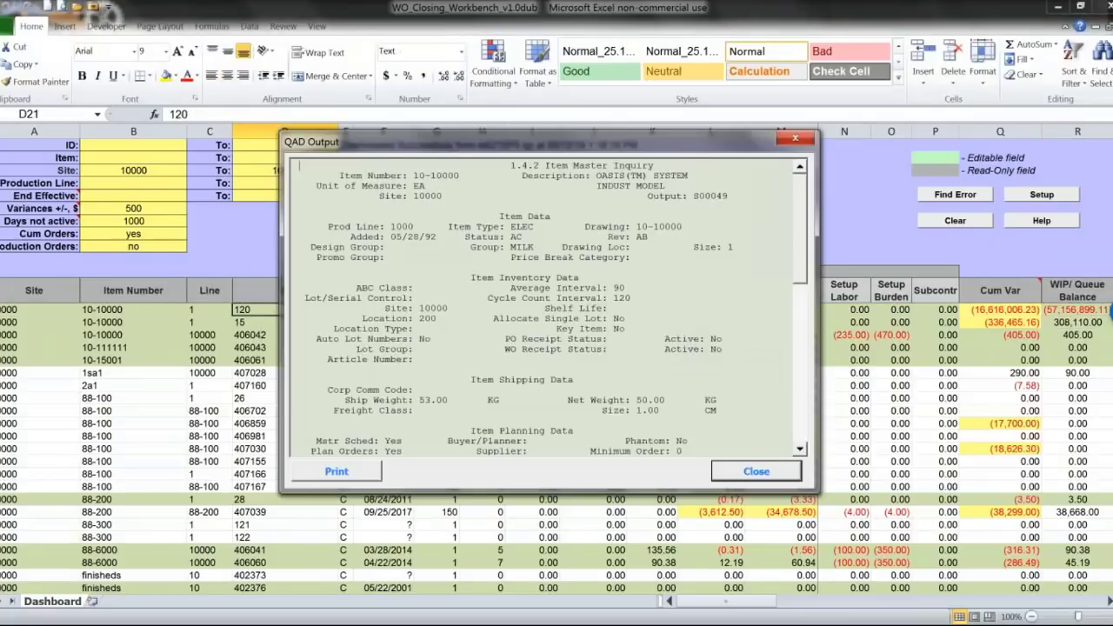
left_click(804, 333)
left_click(756, 471)
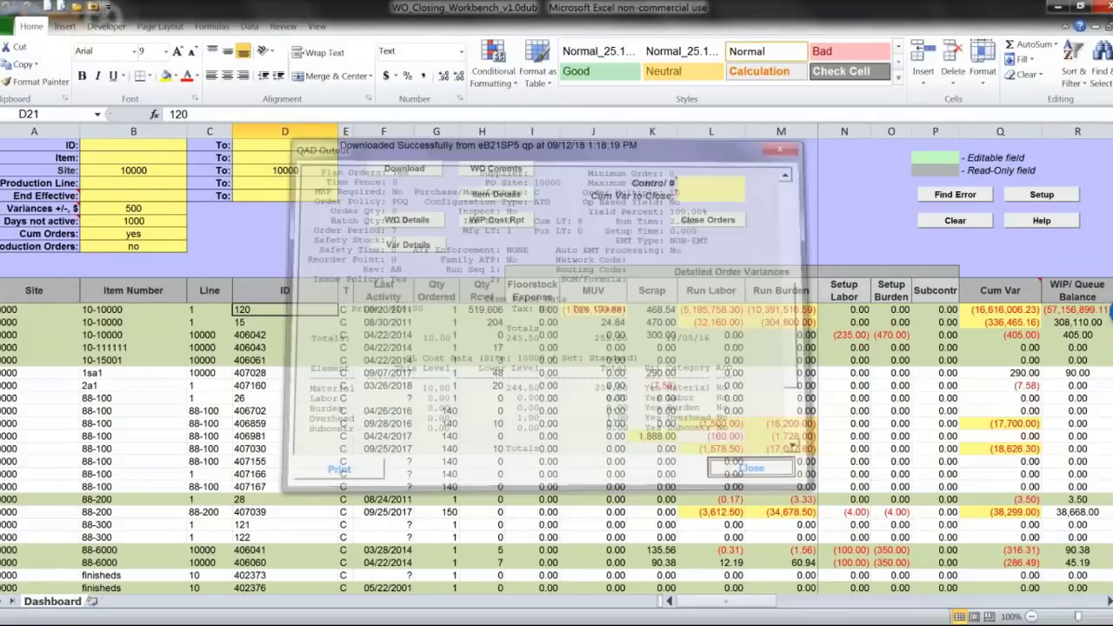
left_click(500, 223)
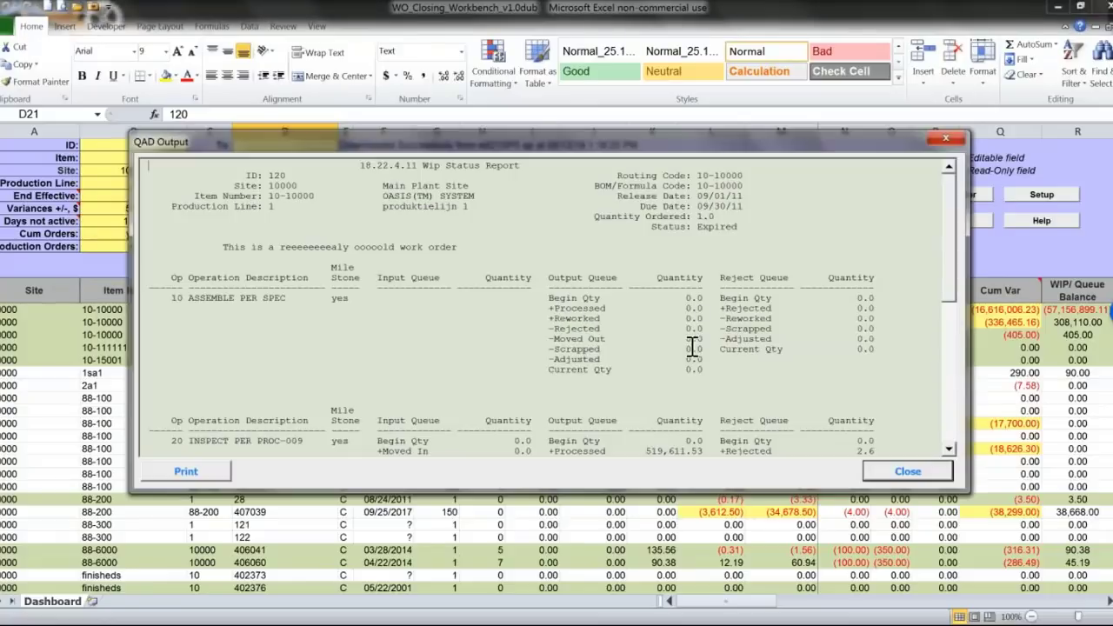
left_click(949, 449)
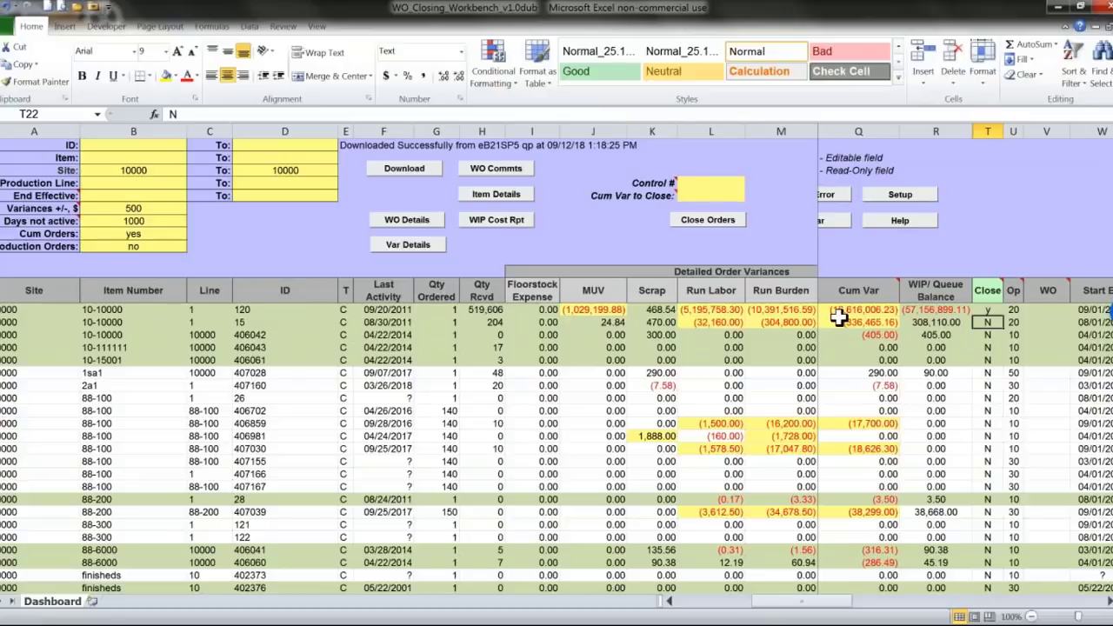
- Enter control number 1 in L4 and run Close Orders, which ends with an errors status
left_click(700, 182)
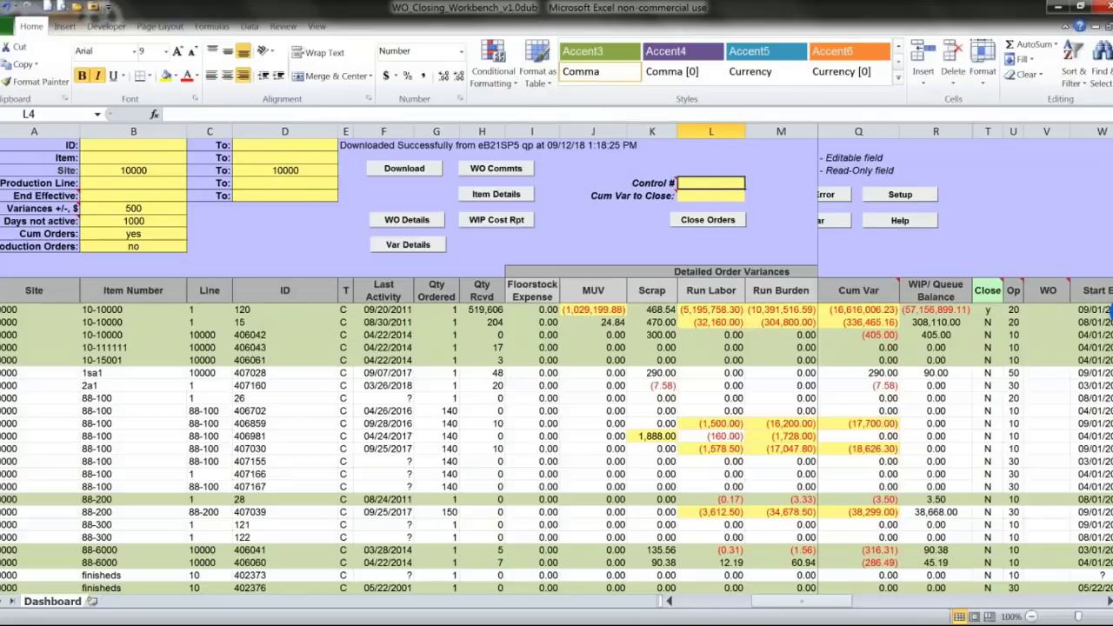
type("1")
key("Return")
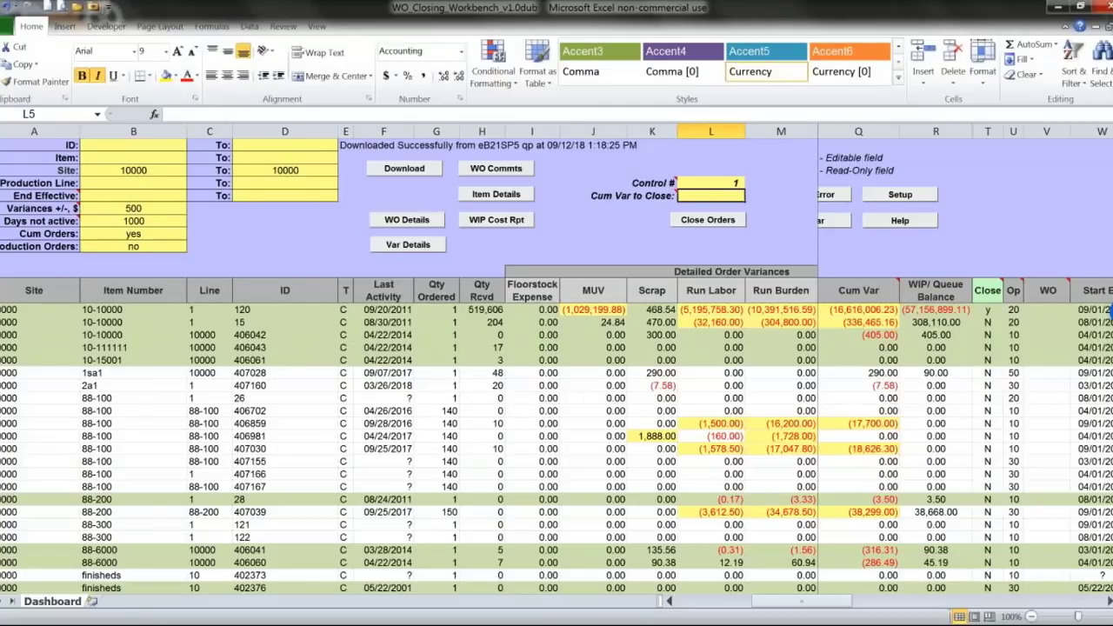
left_click(828, 445)
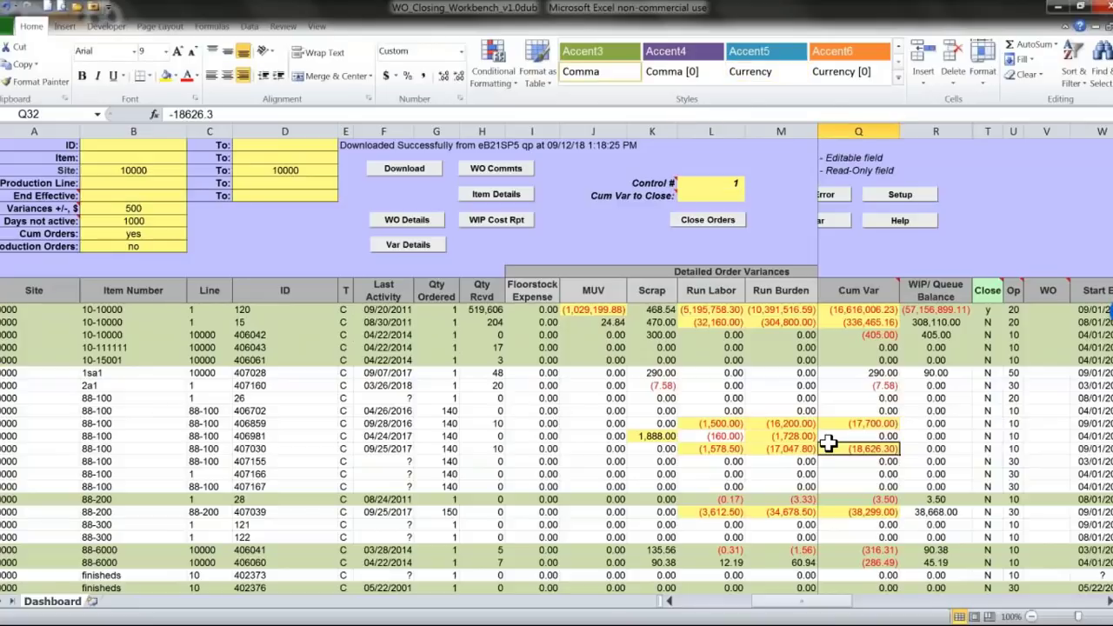
left_click(533, 224)
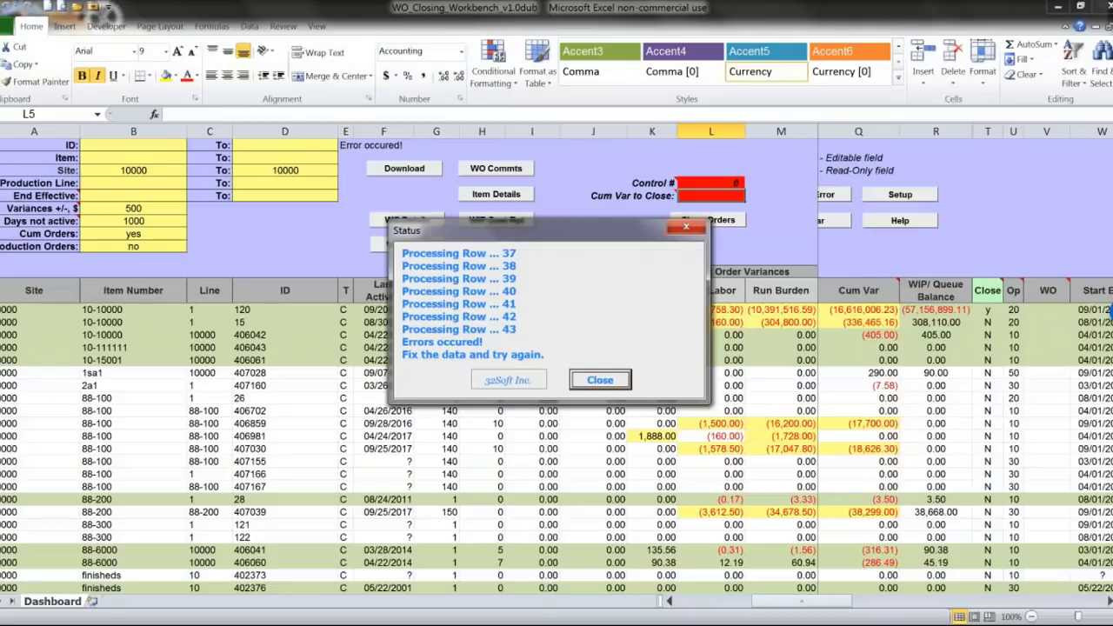
- Dismiss the error, re-enter control number 1 to retry closing, and dismiss the second error report
left_click(600, 380)
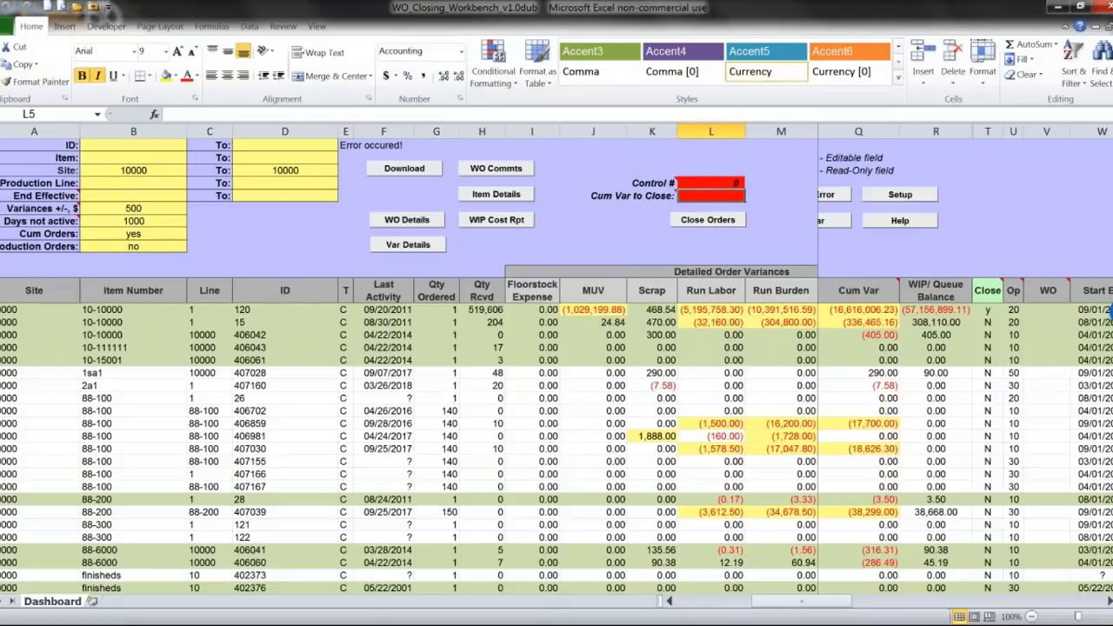
left_click(942, 306)
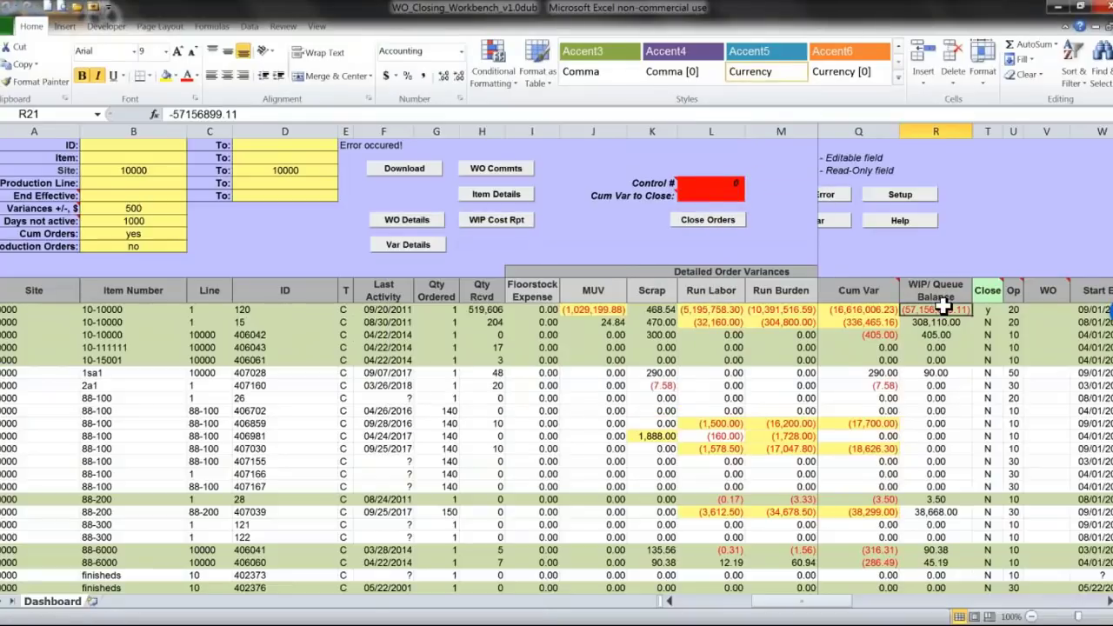
left_click(691, 184)
type("1")
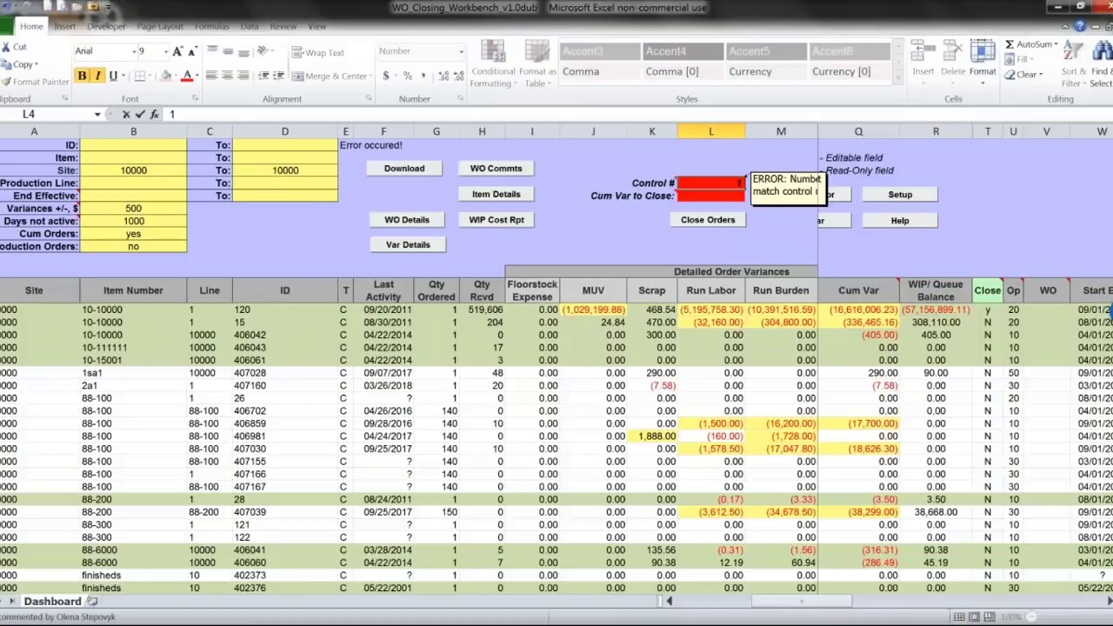
key("Return")
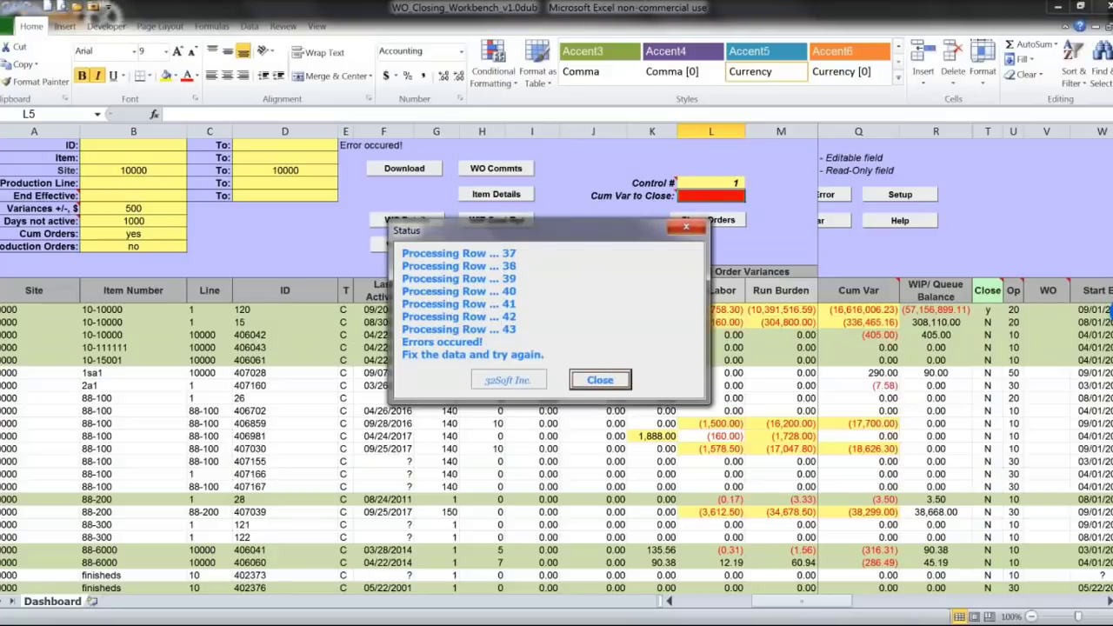
left_click(600, 380)
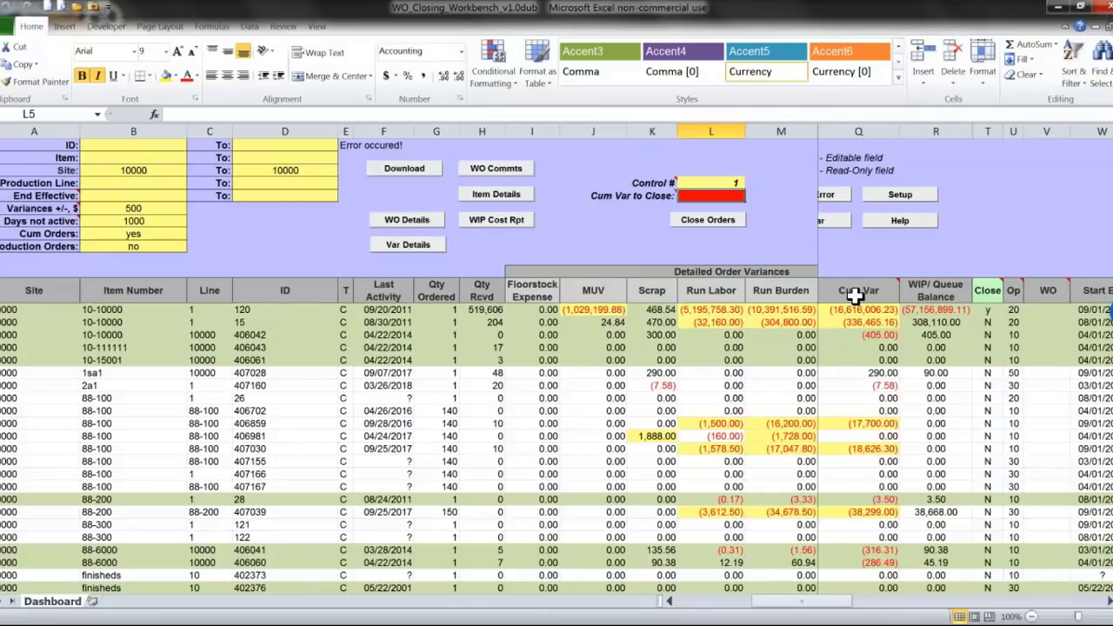
mouse_move(691, 193)
- Download the work order list with Production Orders set to yes and browse the 2a1 order's row
left_click(592, 372)
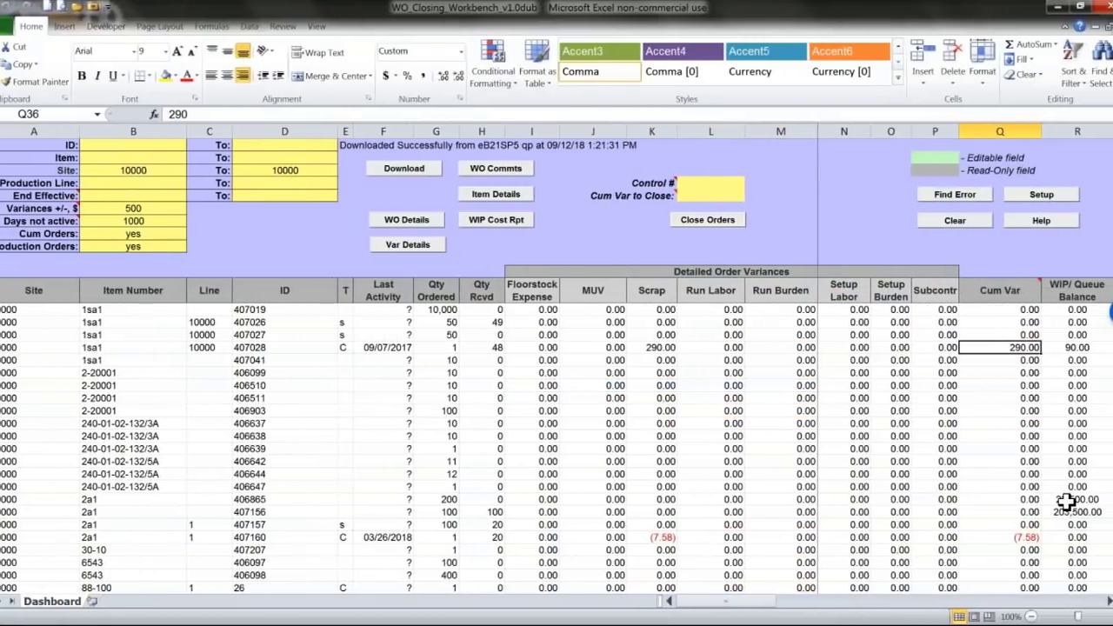
key("Left")
key("Left")
key("Left")
key("Left")
key("Left")
key("Left")
key("Left")
key("Left")
key("Left")
key("Left")
key("Left")
key("Left")
key("Left")
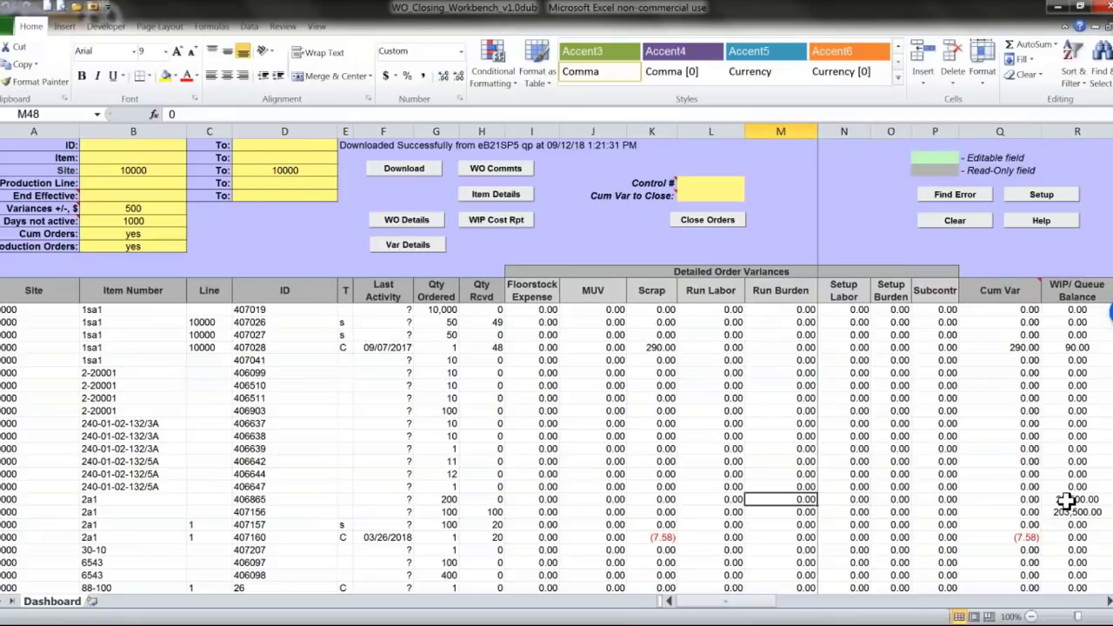
- Open WO Details for 2a1 order 406865 and mark its 200 open quantity at op 15 INSPECT
left_click(1066, 500)
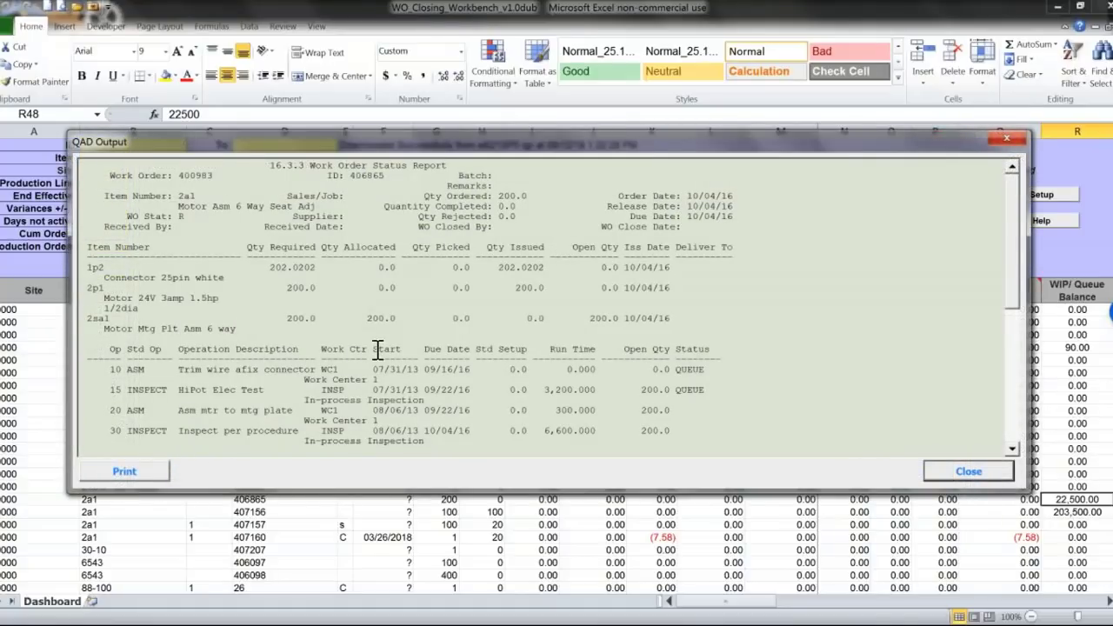
left_click(1016, 449)
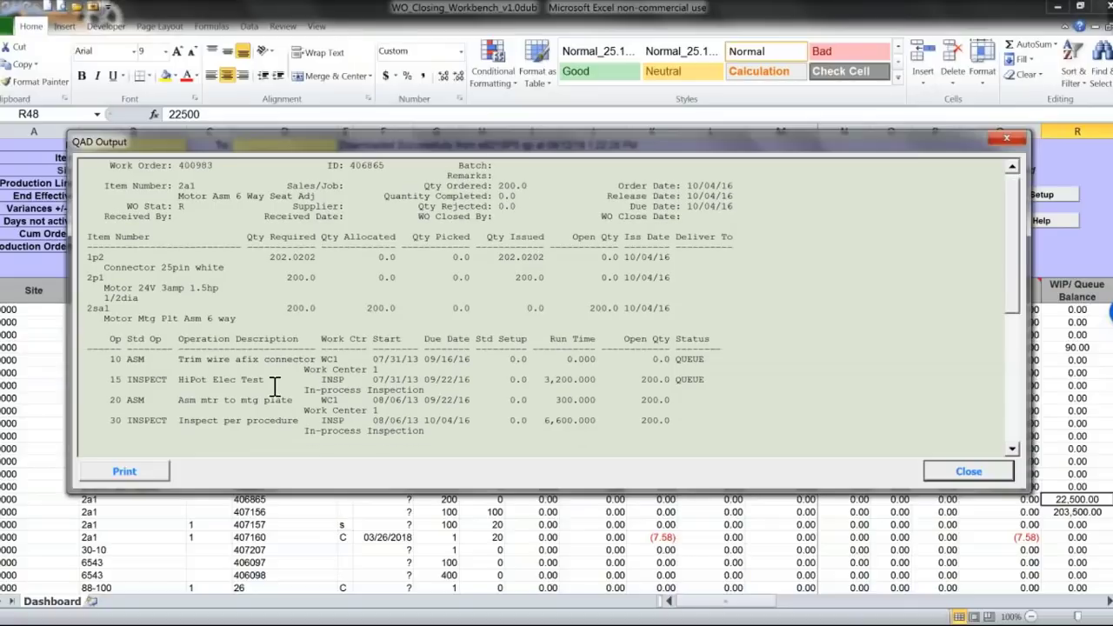
left_click_drag(644, 379, 663, 379)
- Dismiss the status report and flag the 03-0030 work order for closing with y in T21
left_click(985, 476)
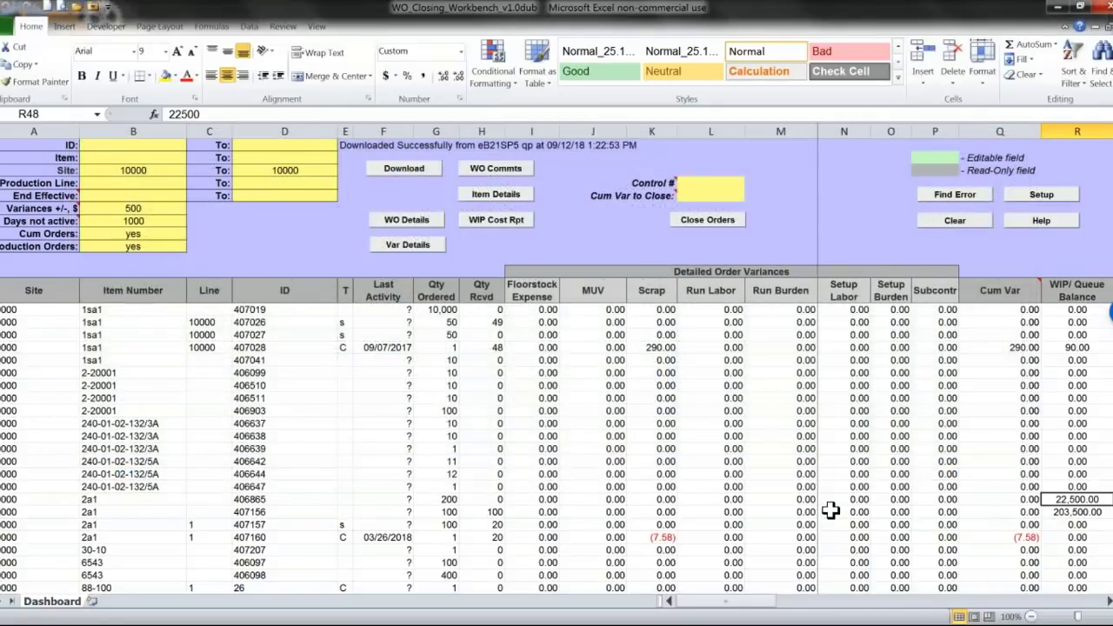
scroll(831, 512, "up", 4)
left_click(910, 435)
left_click(1110, 309)
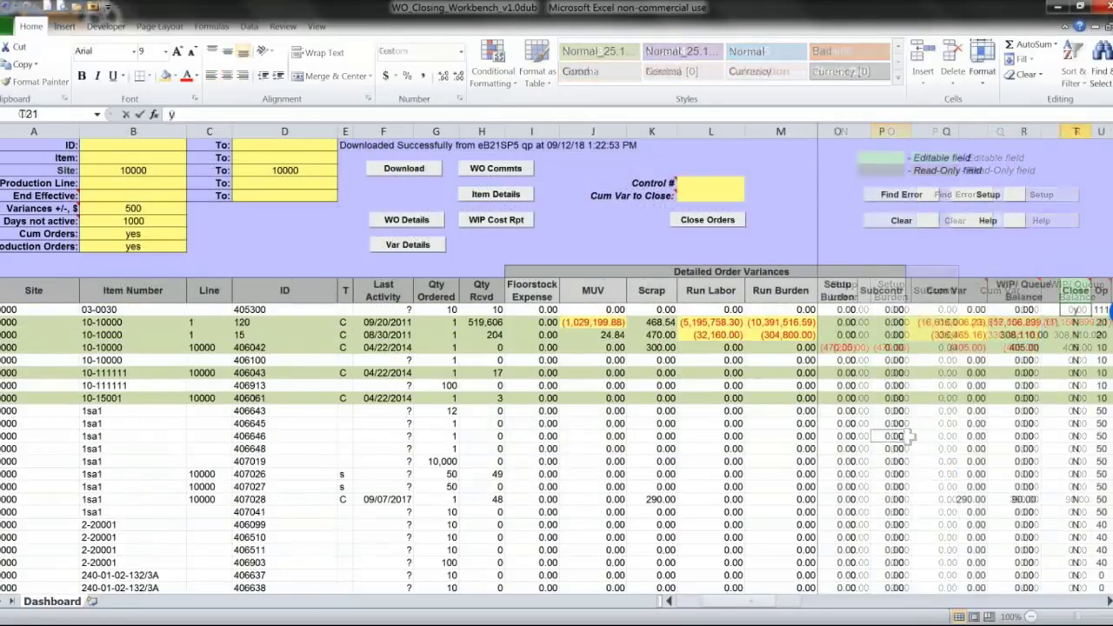
type("y")
key("Return")
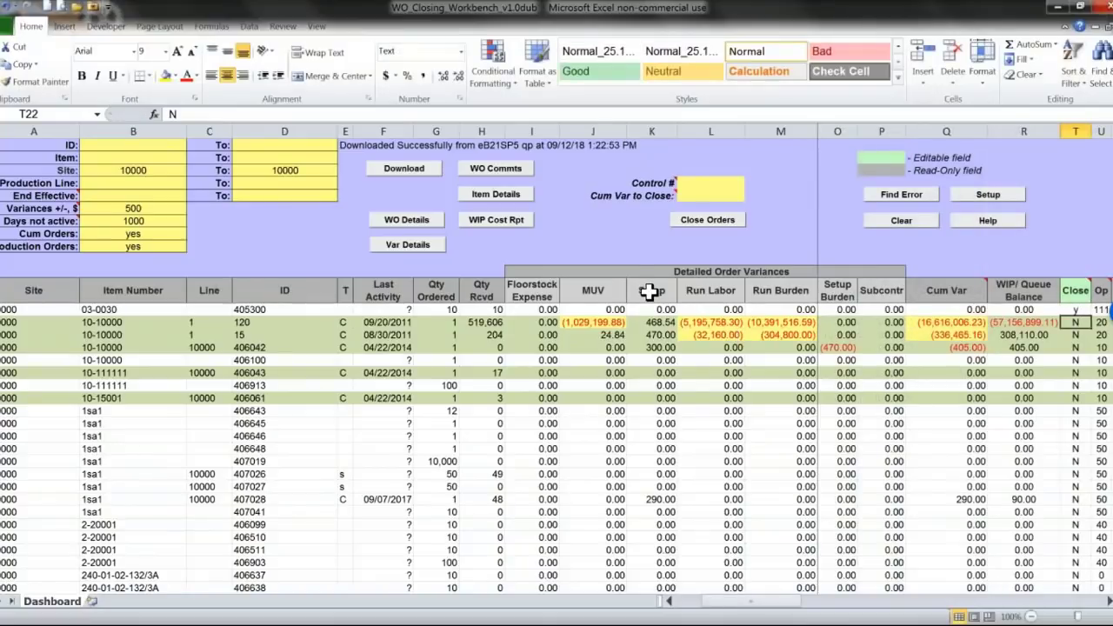
- Enter control number 1 in L4 and run Close Orders on the flagged order
left_click(681, 224)
type("1")
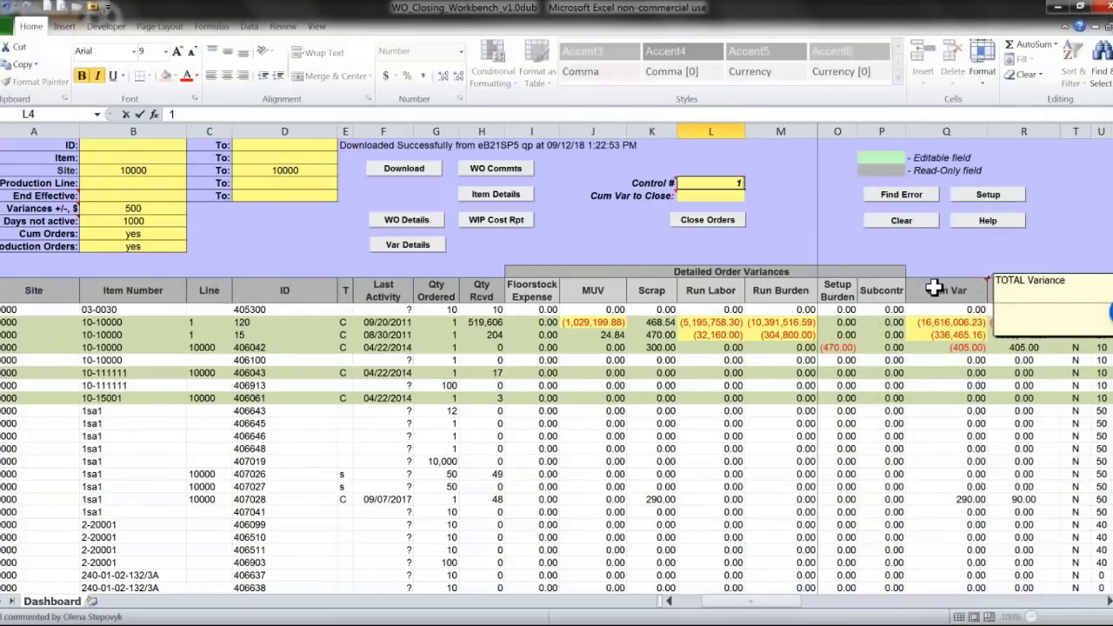
key("Return")
left_click(707, 220)
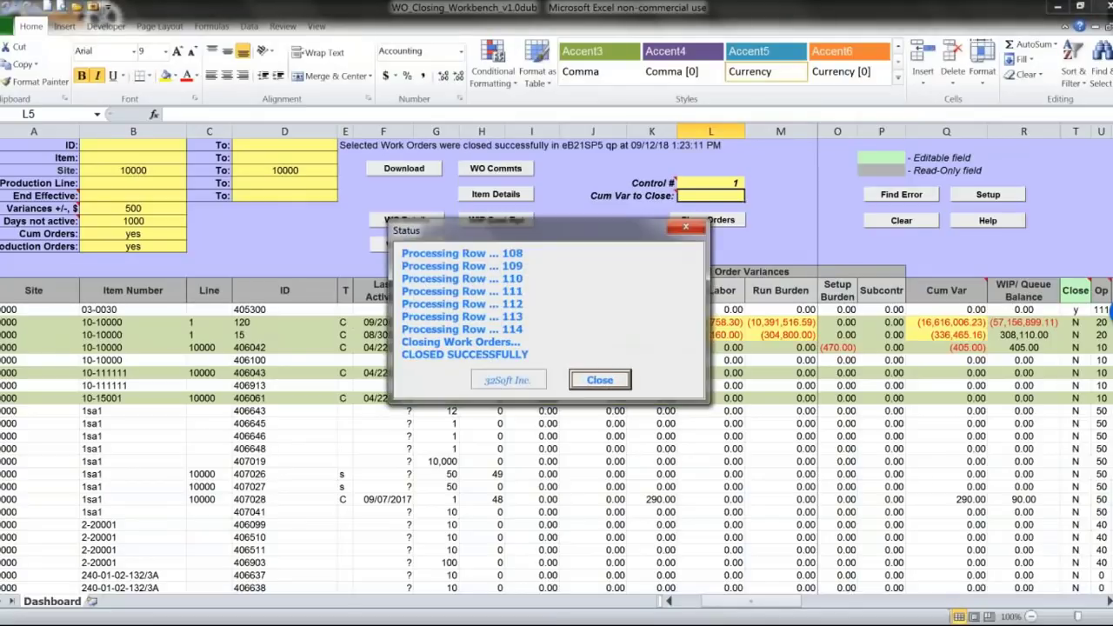
- Dismiss the closing status and re-download the list so order 405300 drops off the Dashboard
left_click(600, 381)
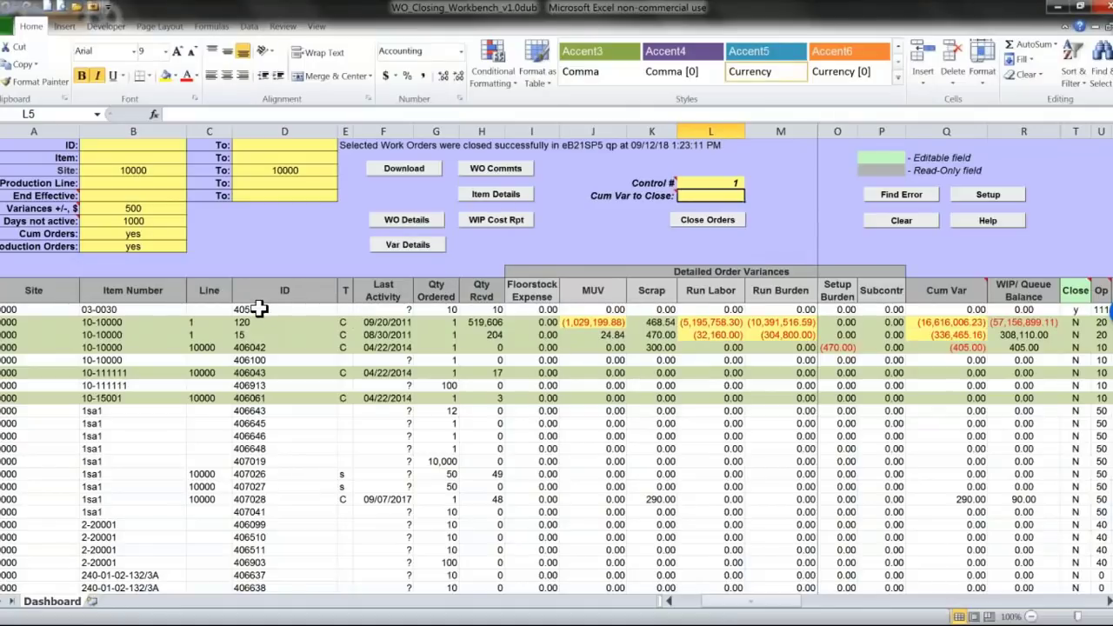
left_click(259, 308)
left_click(404, 168)
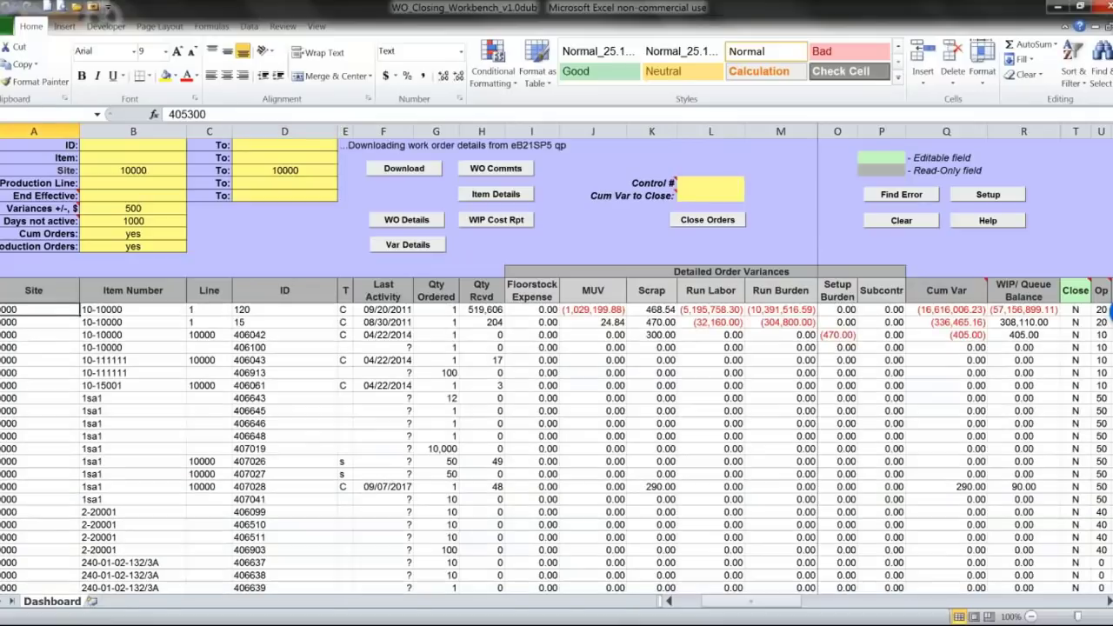
left_click(288, 342)
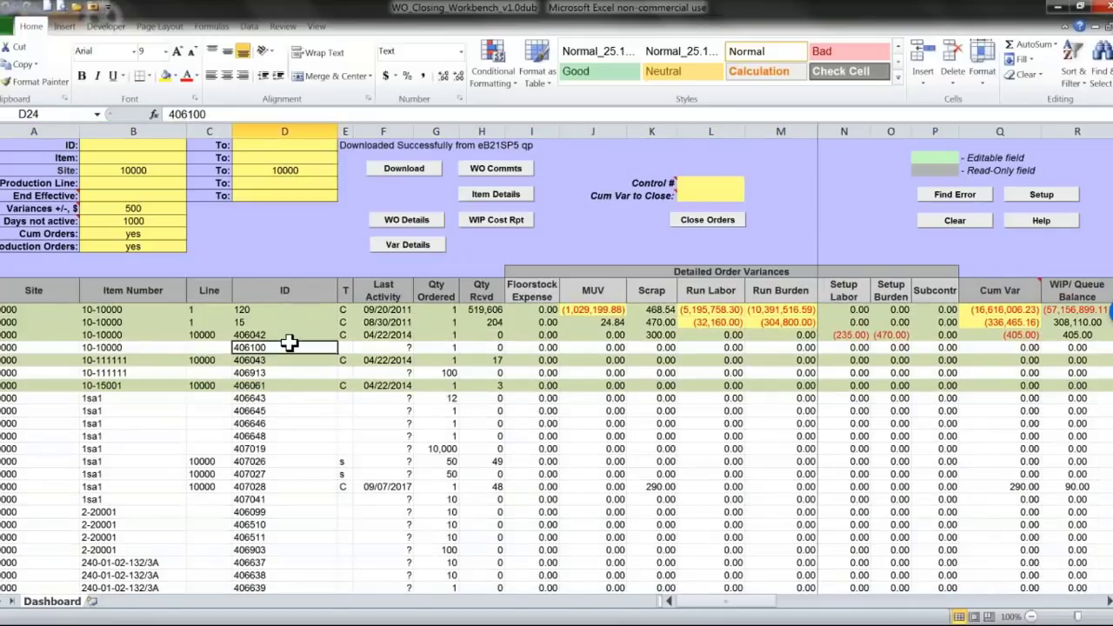